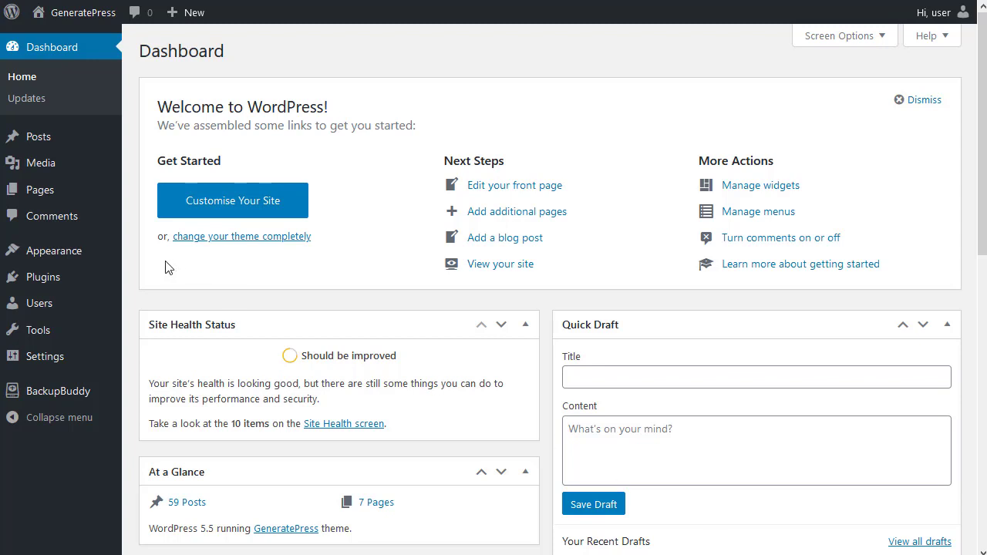
# - Open the GeneratePress theme's module settings and activate the Backgrounds module
pyautogui.moveTo(82, 257)
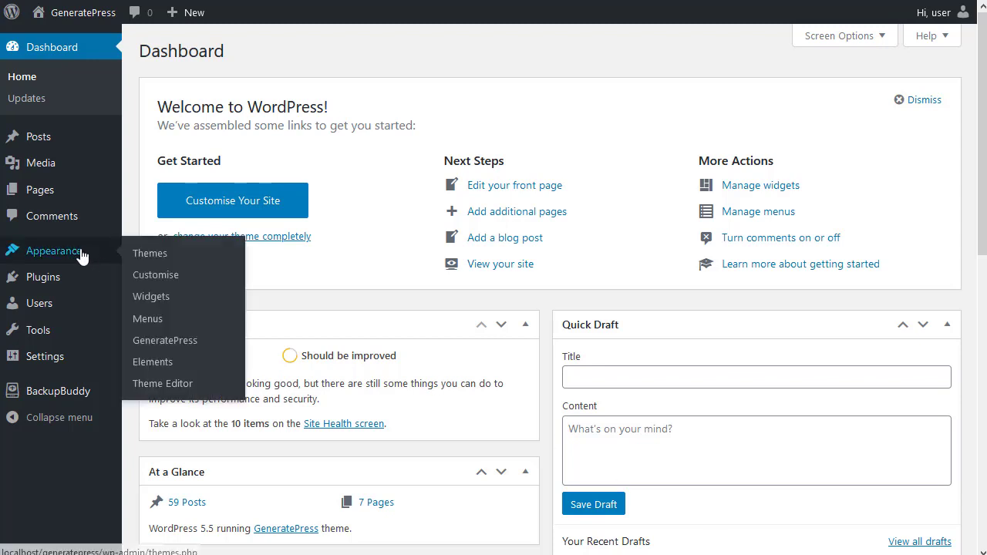
pyautogui.click(161, 343)
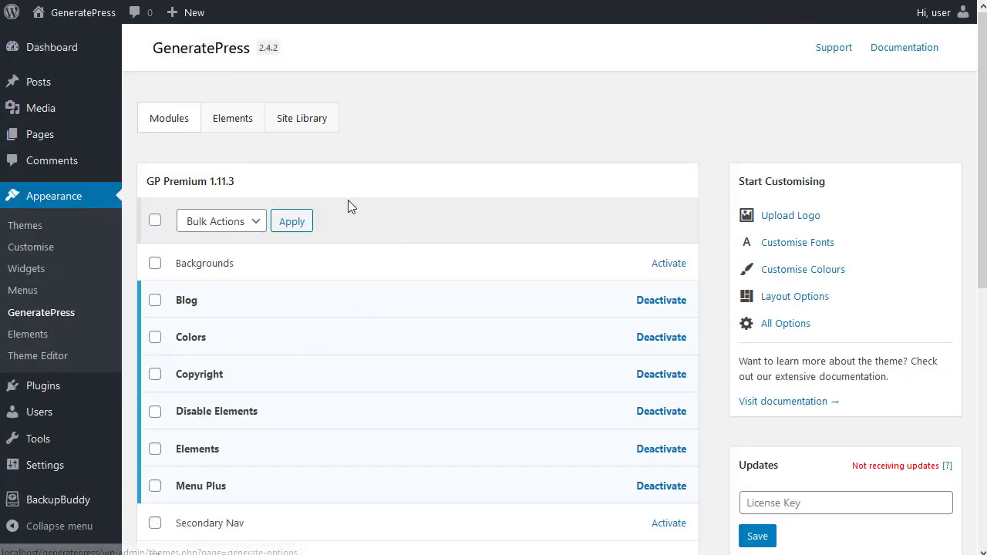
pyautogui.click(154, 219)
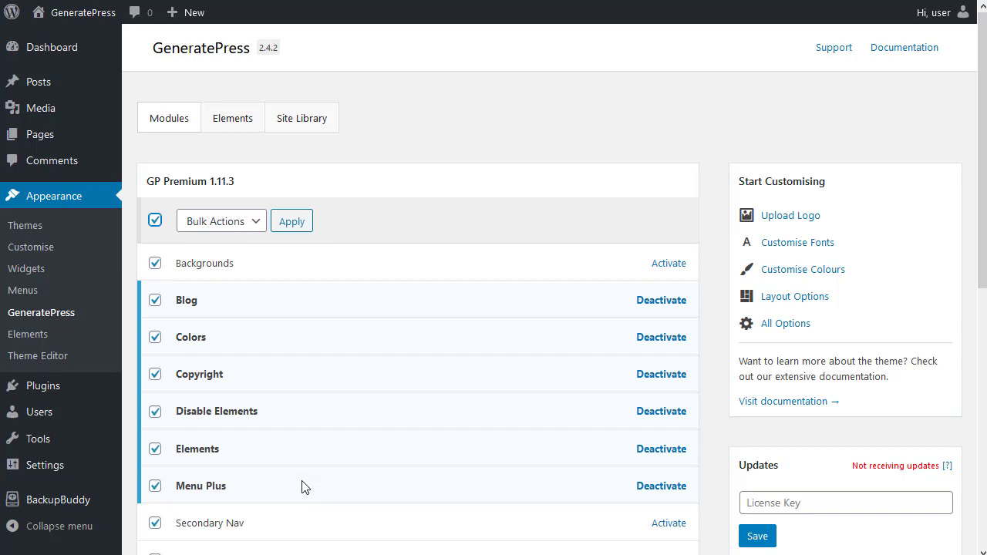
pyautogui.click(155, 221)
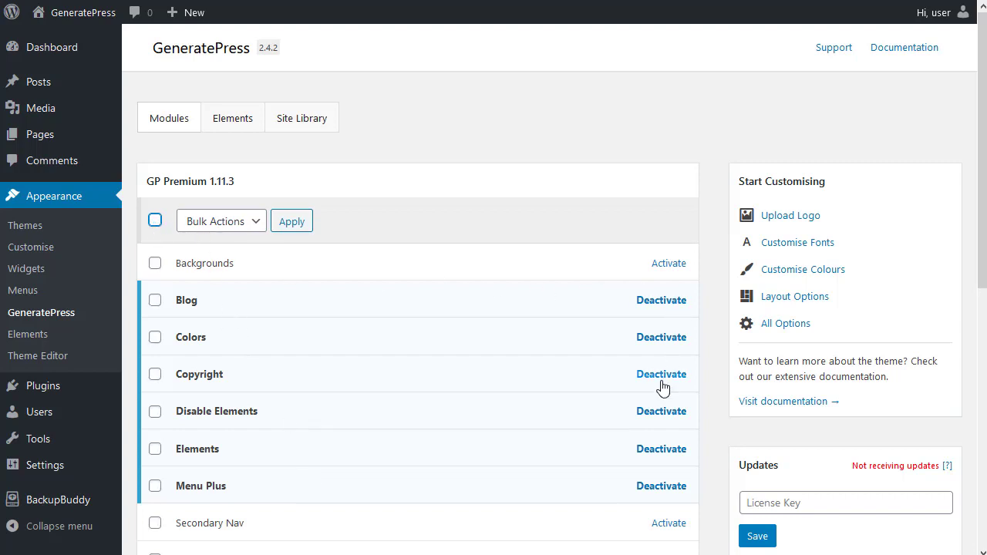
pyautogui.click(665, 266)
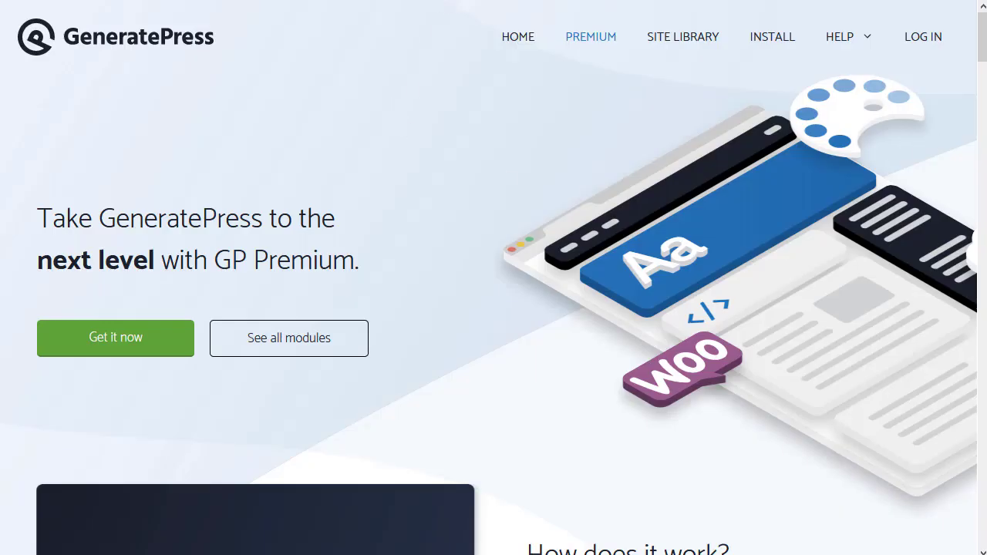
# - Look over the GP Premium web page and browse the starter sites in the GeneratePress Site Library
pyautogui.moveTo(983, 40); pyautogui.dragTo(956, 201)
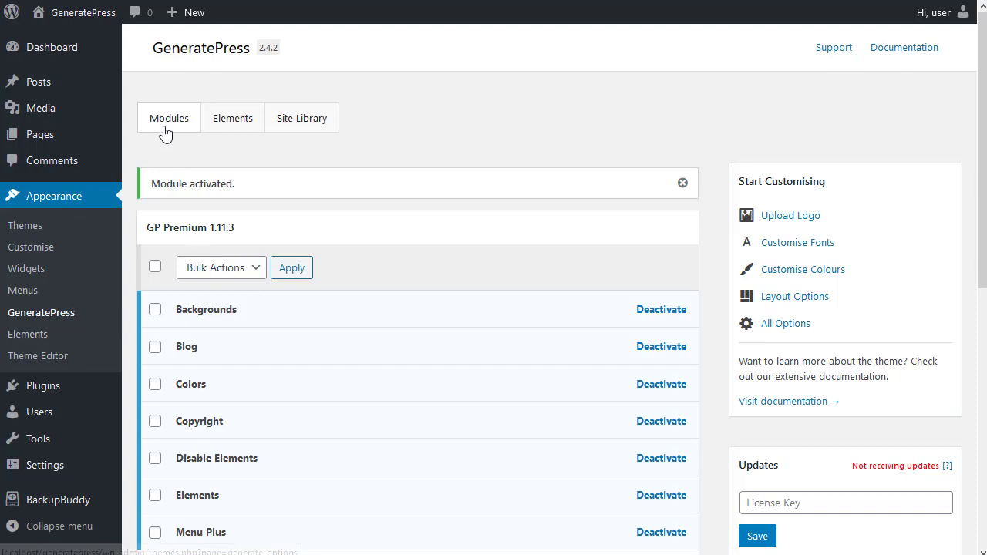
pyautogui.click(288, 130)
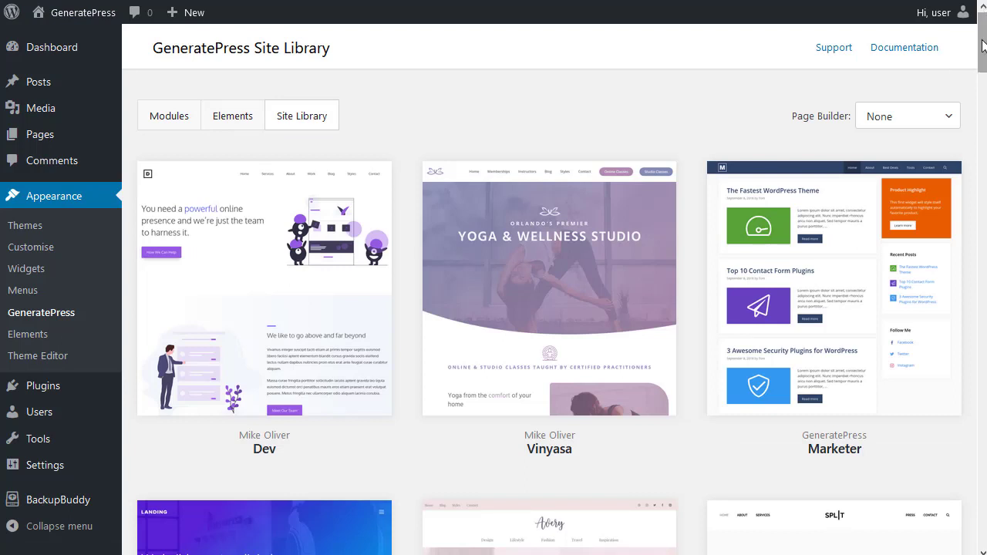
pyautogui.moveTo(984, 46); pyautogui.dragTo(984, 199)
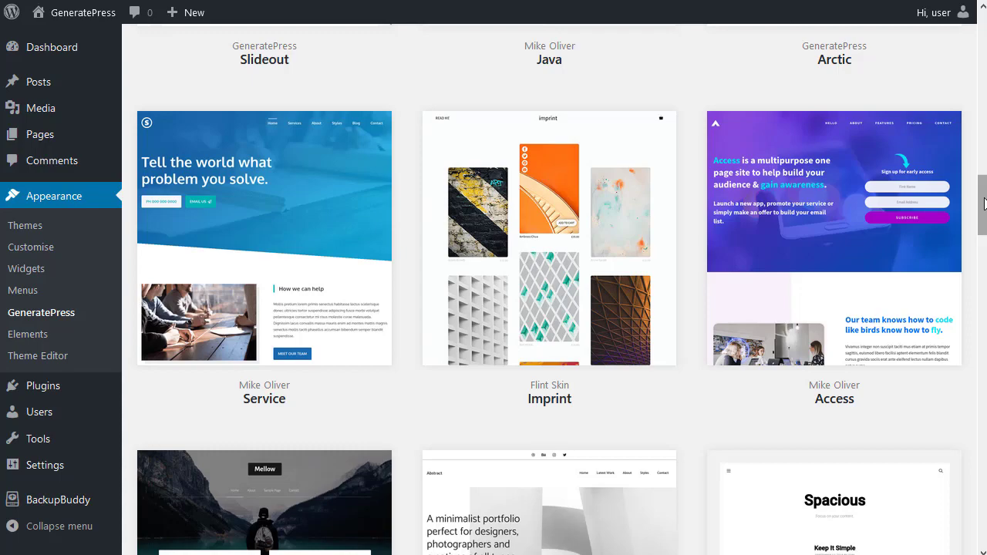
pyautogui.scroll(12, 982, 205)
pyautogui.scroll(5, 984, 32)
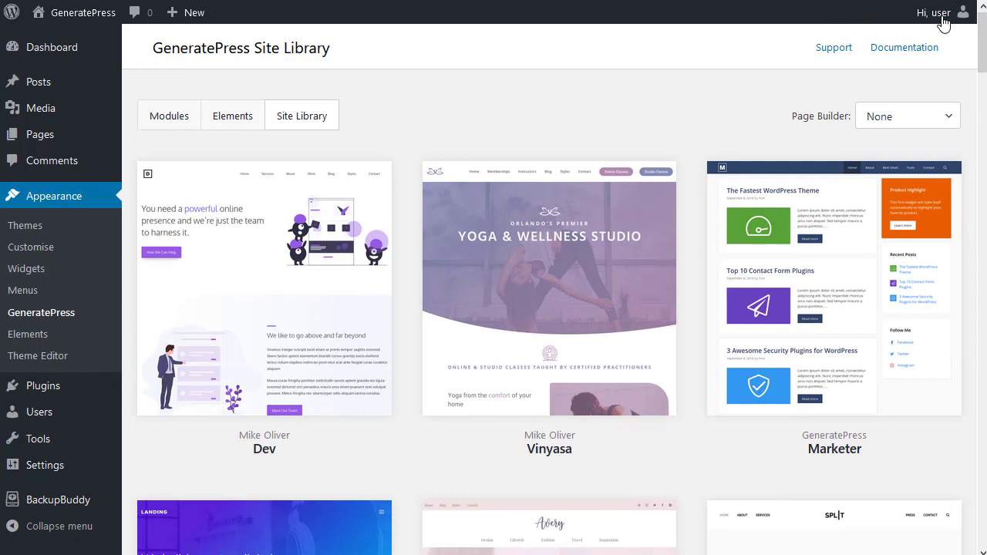
# - Preview the Dev starter site and open its details
pyautogui.moveTo(228, 342)
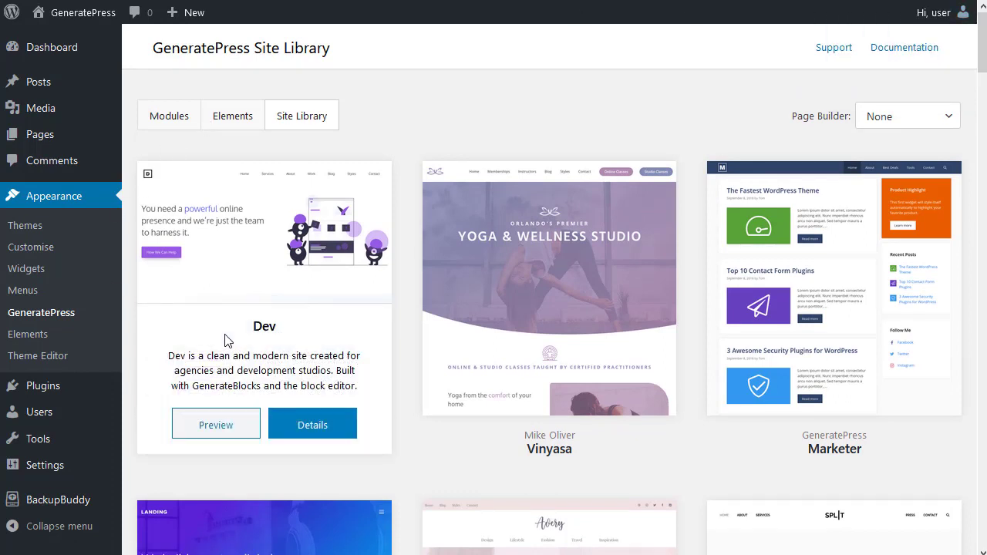
pyautogui.click(228, 426)
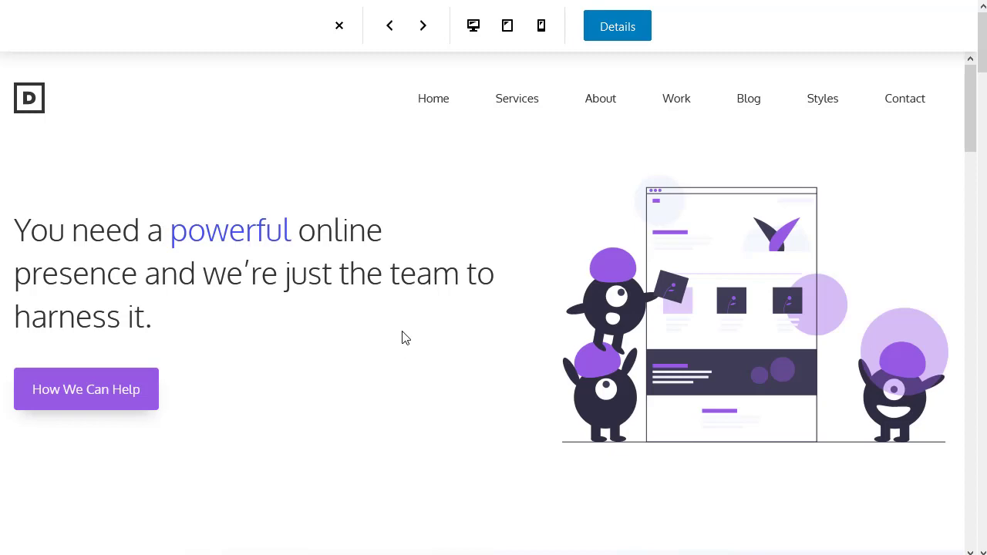
pyautogui.click(339, 27)
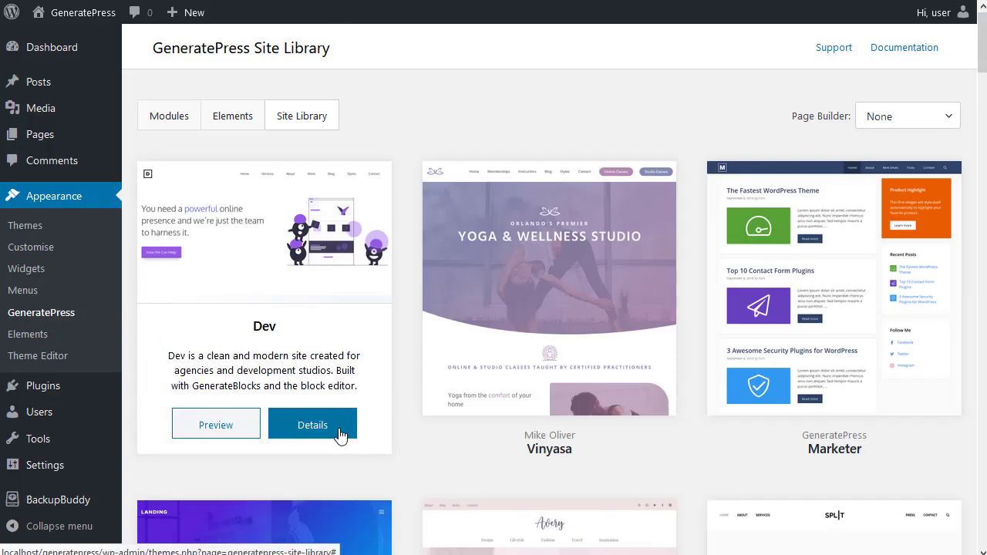
pyautogui.click(339, 430)
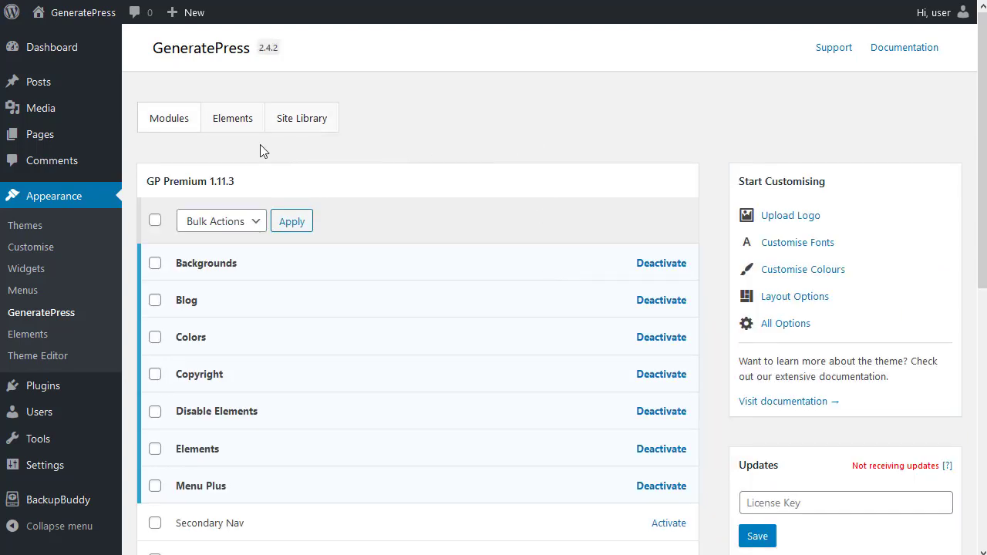
# - Open the list of GeneratePress Elements
pyautogui.click(240, 120)
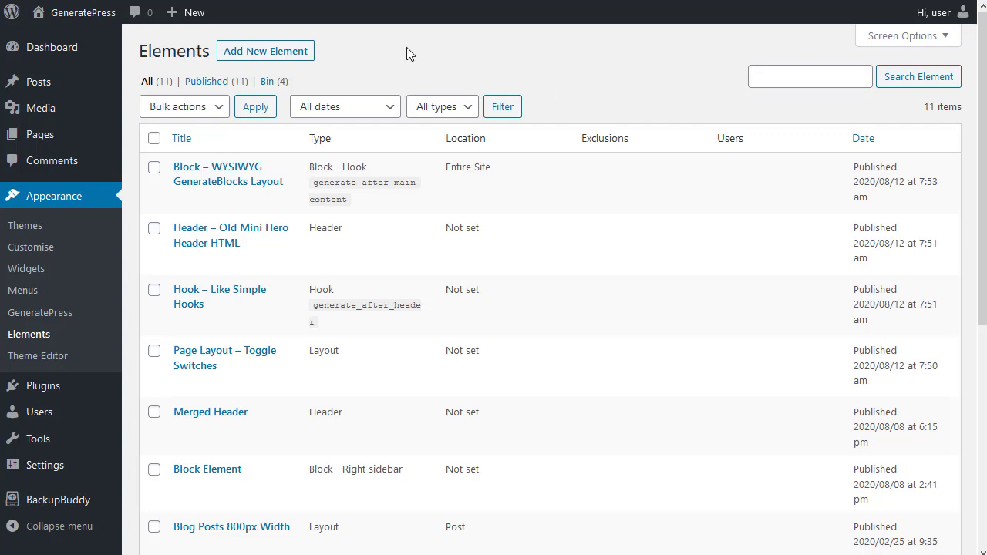
# - Open the Customiser and look through the Primary Navigation and Off Canvas Panel layout settings and the Typography sections
pyautogui.click(57, 248)
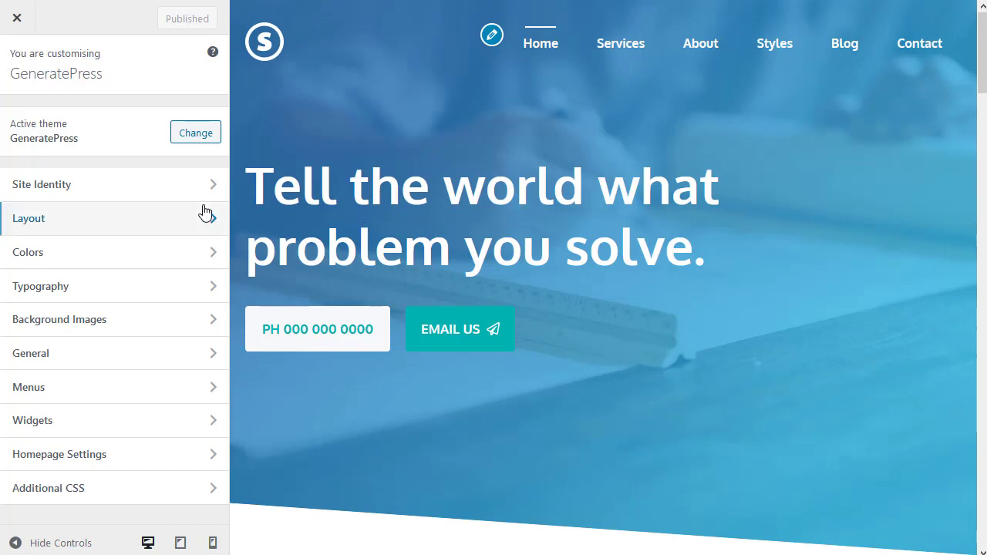
pyautogui.click(64, 220)
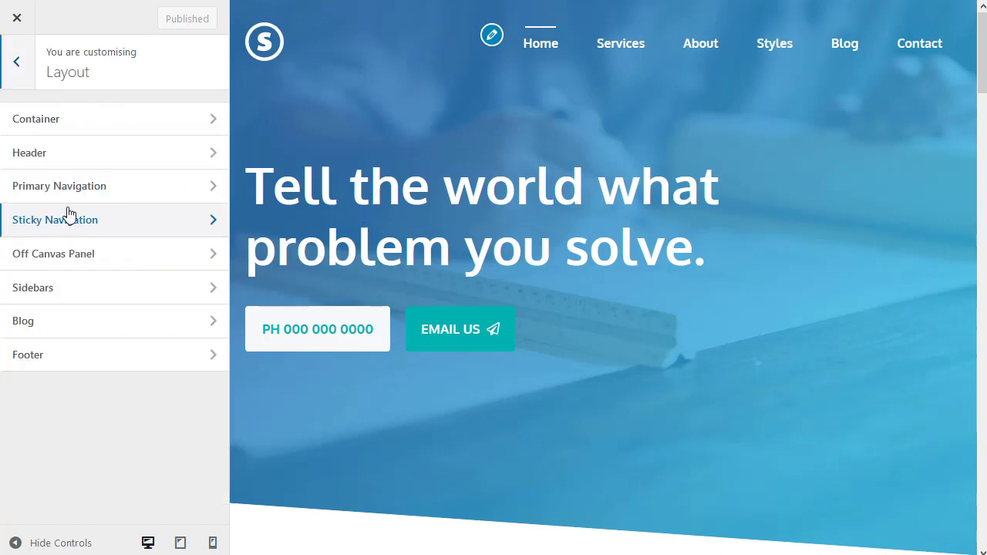
pyautogui.click(133, 189)
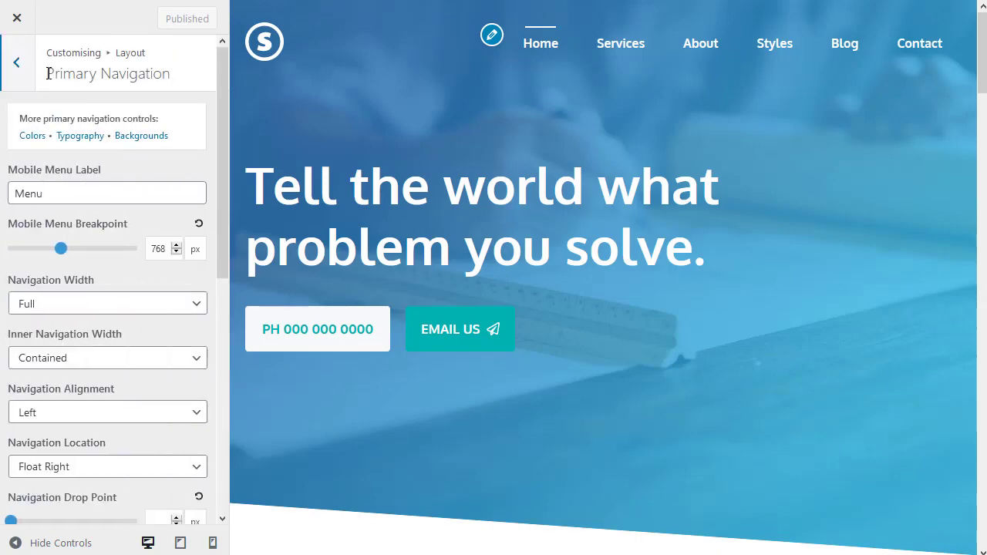
pyautogui.click(15, 63)
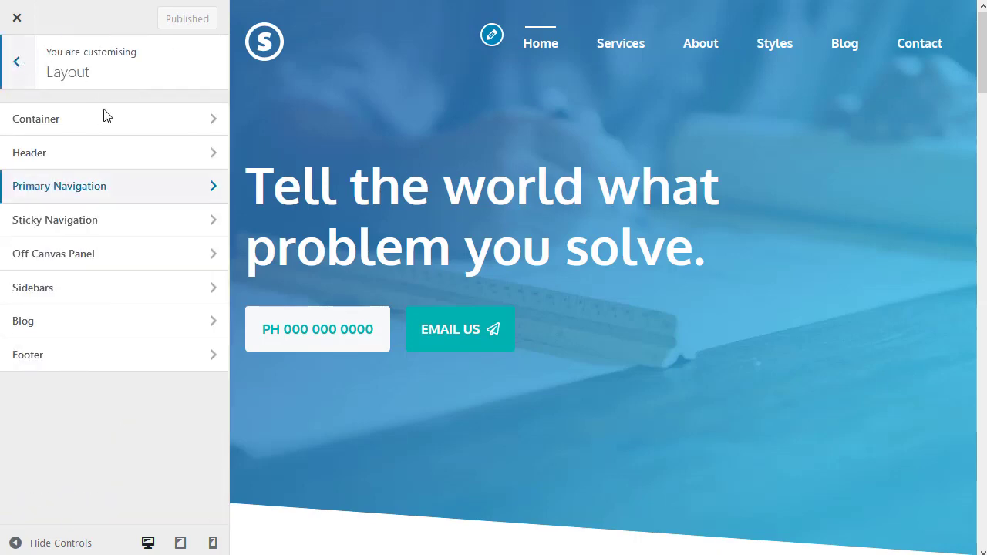
pyautogui.click(131, 254)
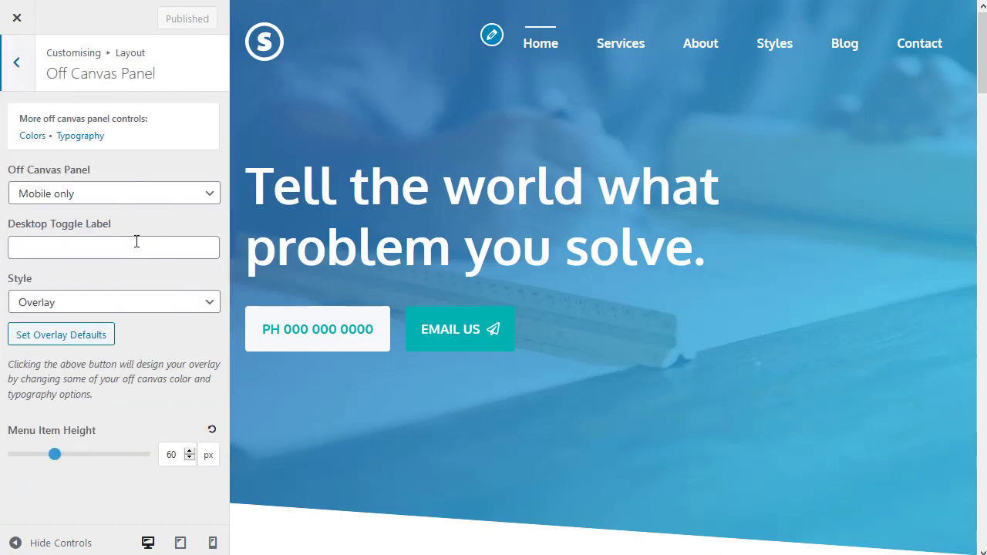
pyautogui.click(20, 63)
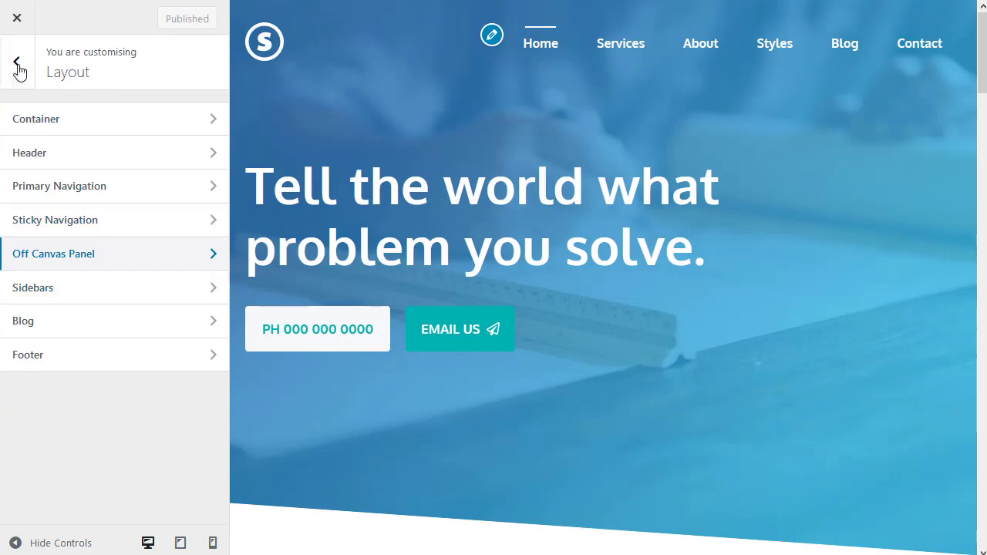
pyautogui.click(17, 65)
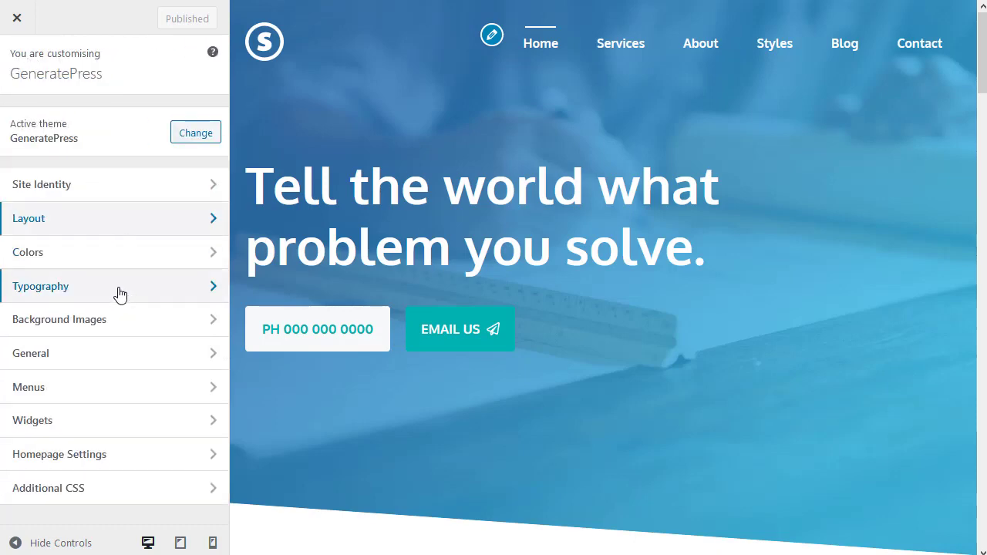
pyautogui.click(119, 294)
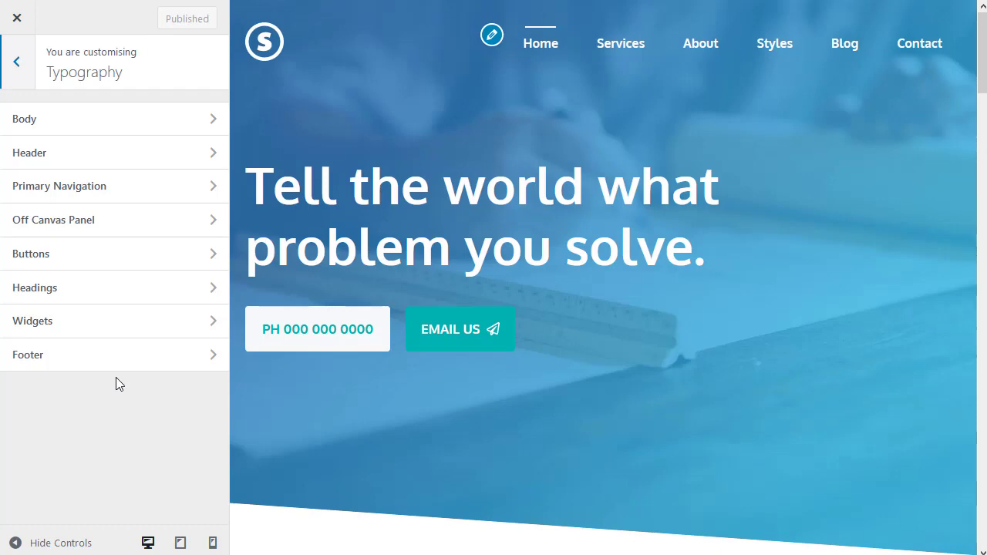
pyautogui.press('Escape')
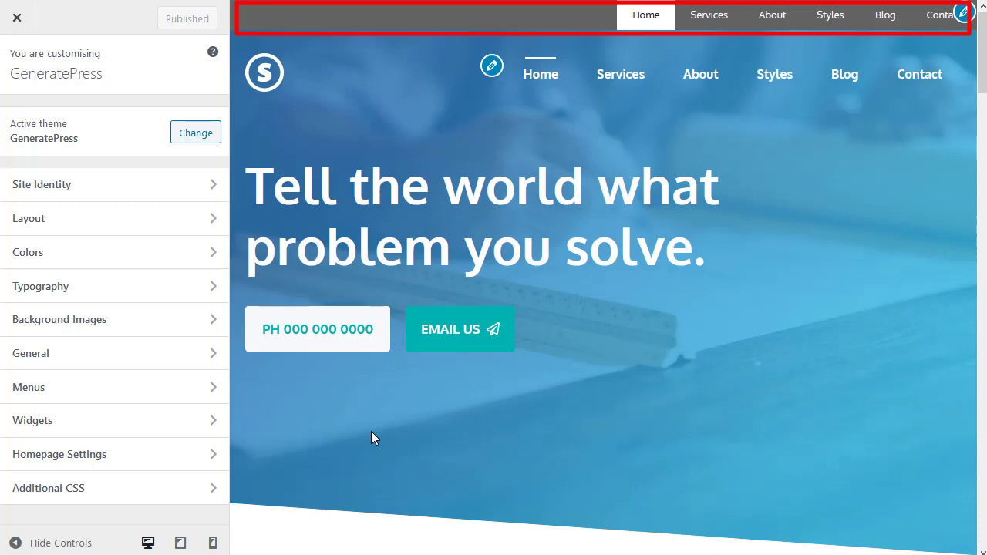
# - Try an 18 px font size in the Secondary Navigation typography and reset it to the default
pyautogui.click(50, 291)
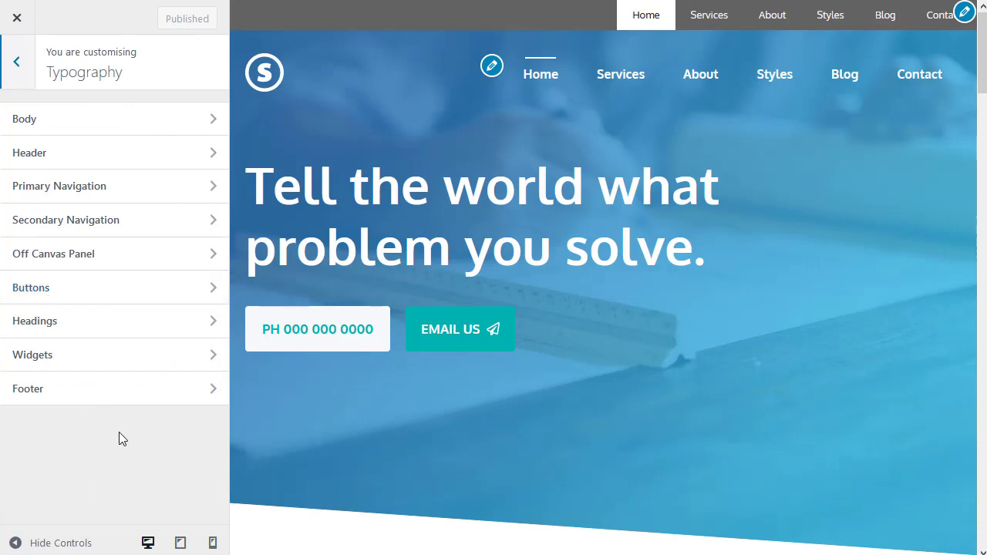
pyautogui.click(112, 223)
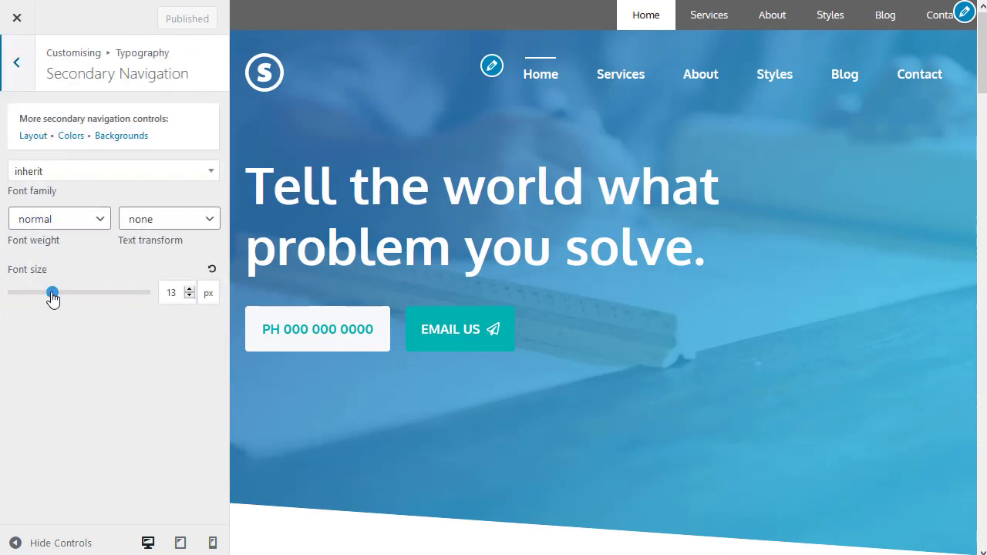
pyautogui.moveTo(51, 297); pyautogui.dragTo(82, 301)
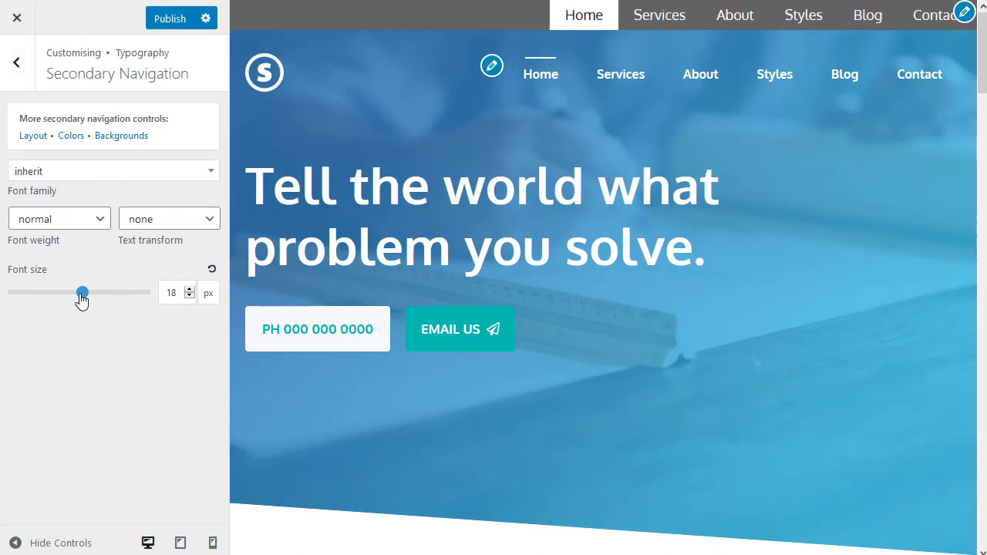
pyautogui.click(215, 272)
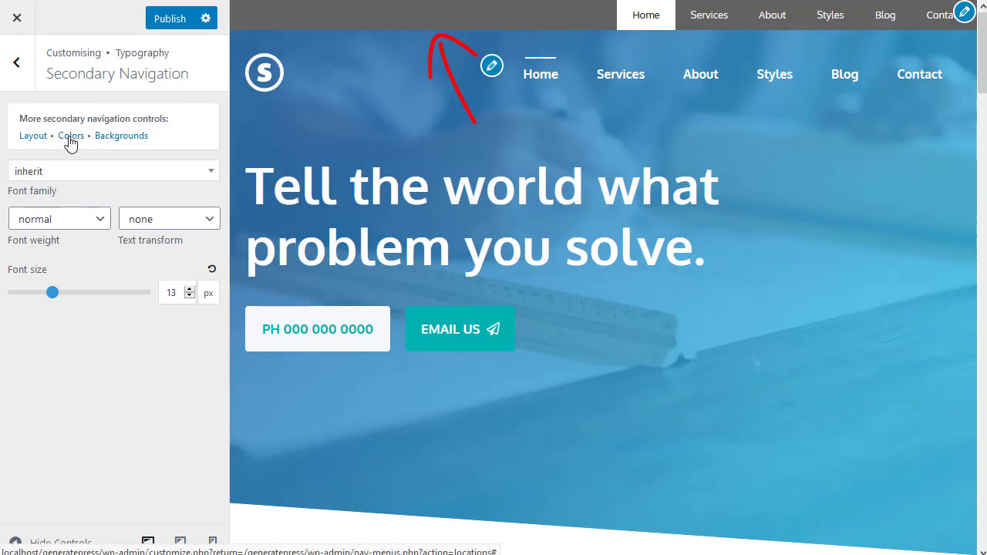
# - Set the Secondary Navigation's parent item background colour to the blue preset next to the green one
pyautogui.click(70, 136)
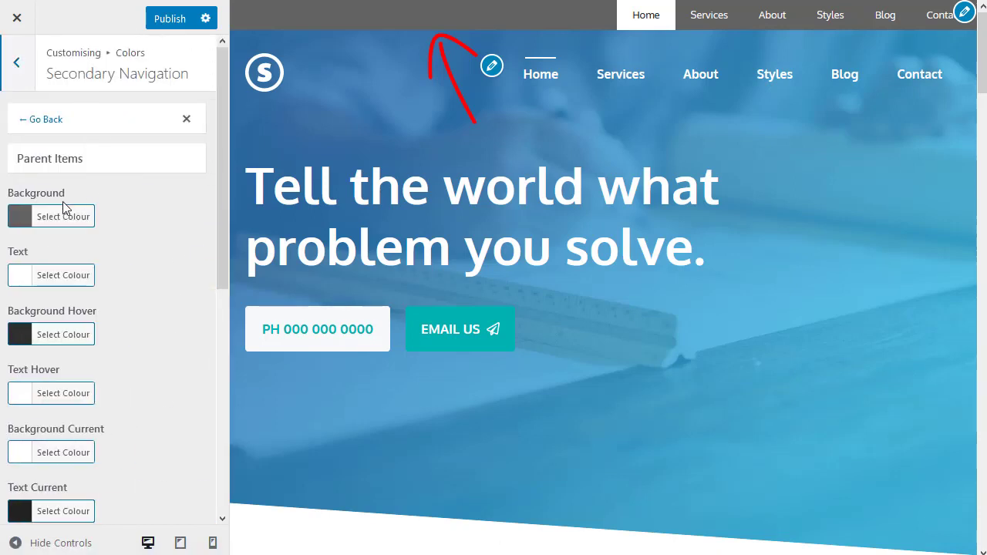
pyautogui.click(27, 219)
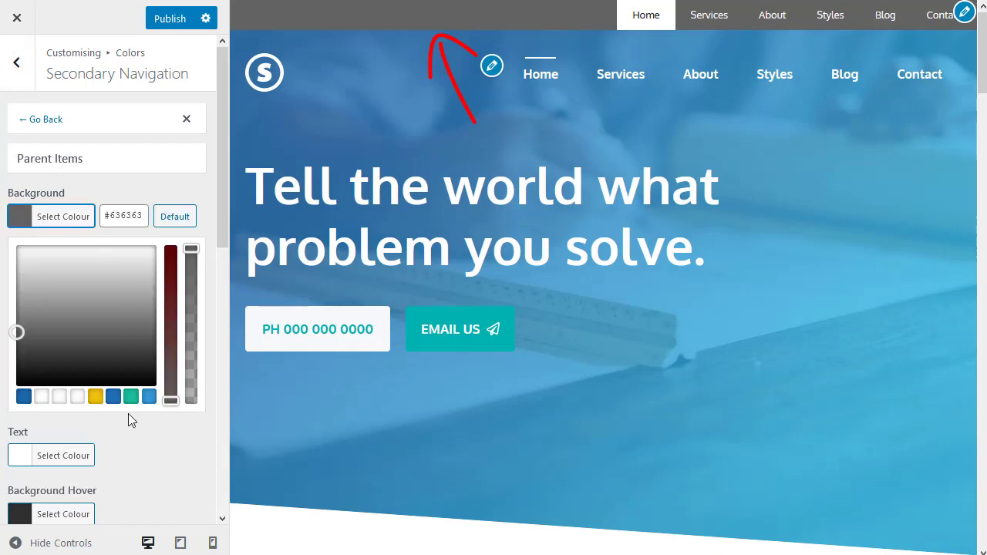
pyautogui.click(113, 397)
# - Try #3498db and yellow #f1c40f as the current parent item's background colour, then set it to dark red #ad0d01
pyautogui.scroll(-3, 125, 454)
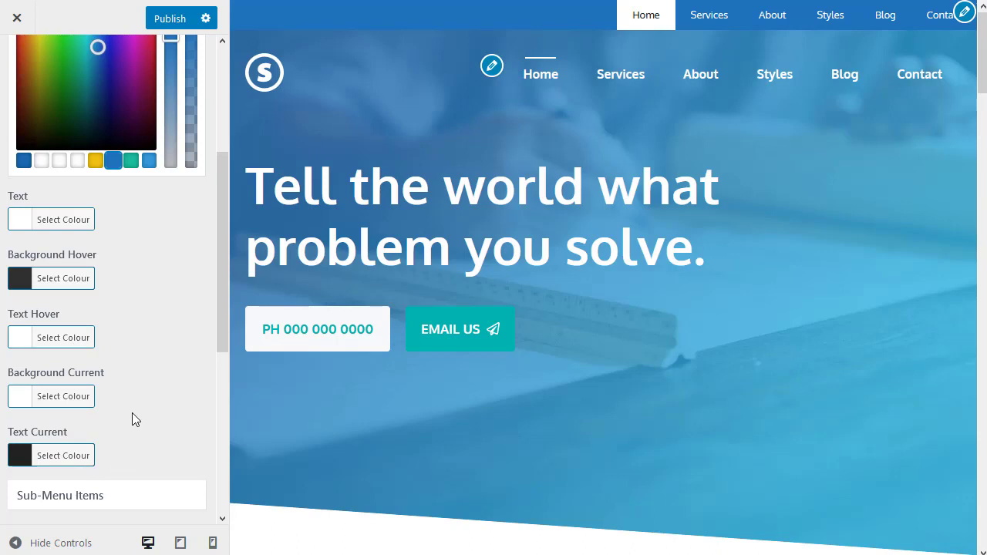
pyautogui.click(27, 396)
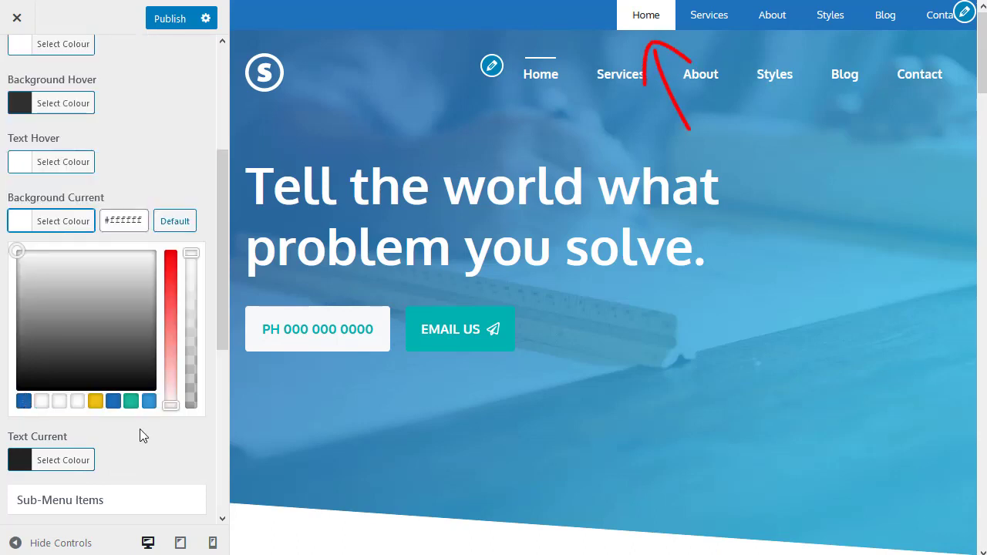
pyautogui.click(148, 403)
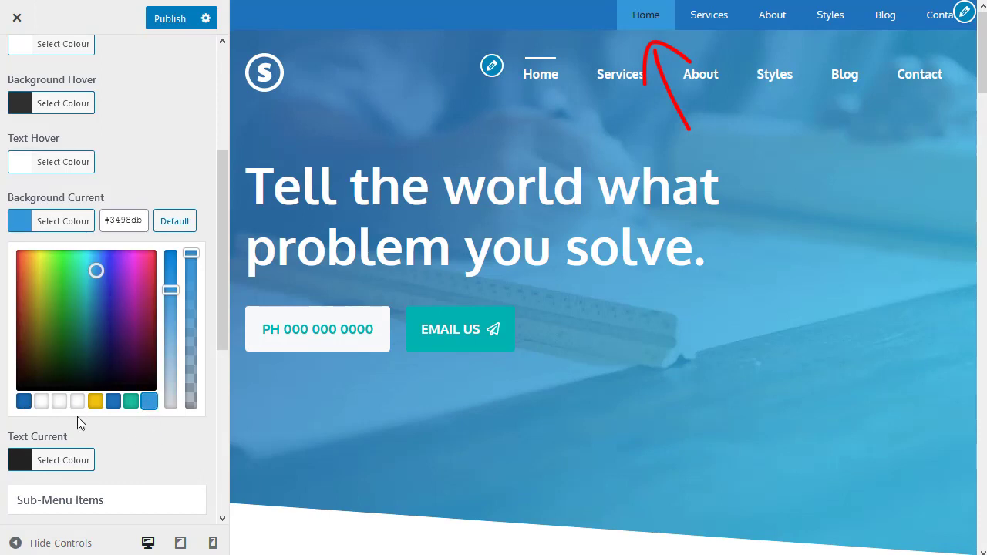
pyautogui.click(169, 223)
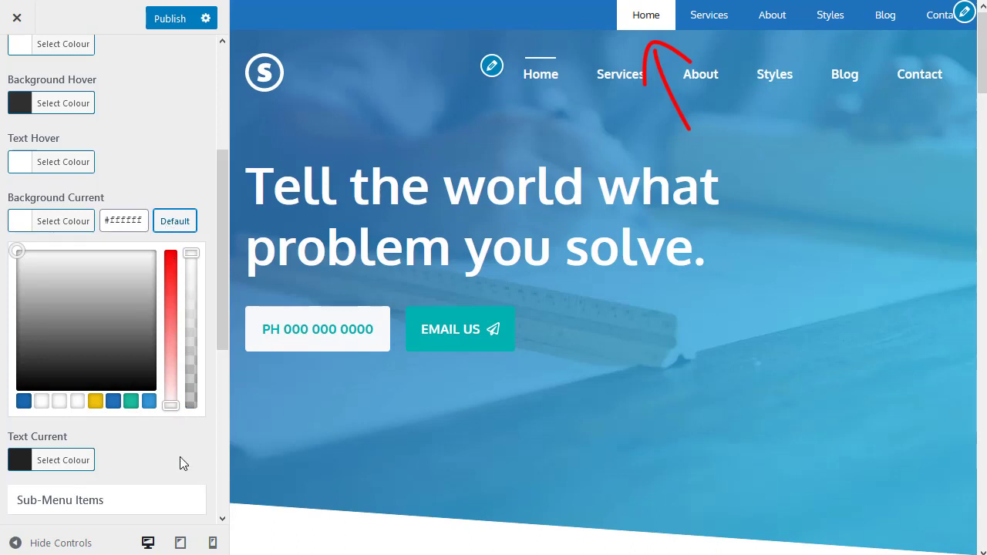
pyautogui.click(95, 401)
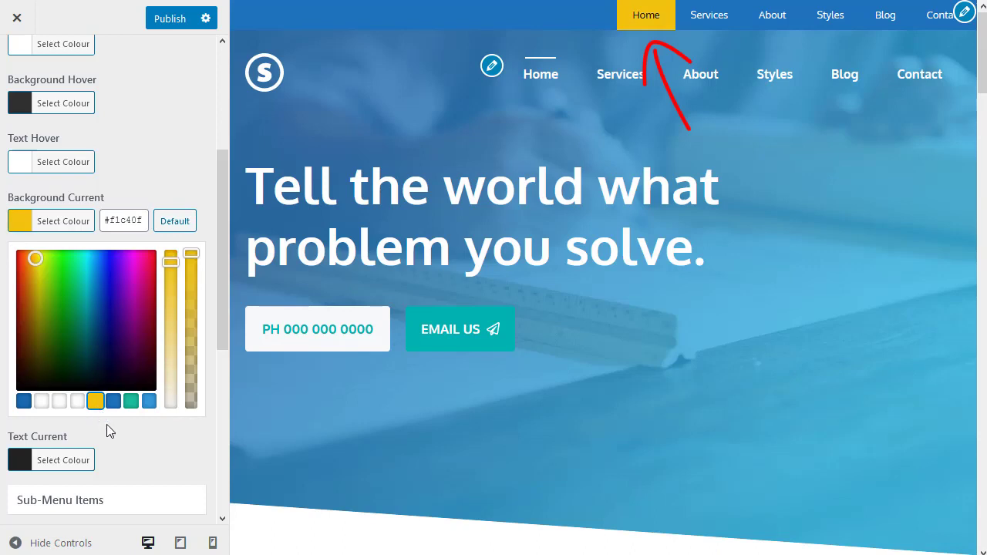
pyautogui.moveTo(34, 259)
pyautogui.mouseDown()
pyautogui.moveTo(60, 319)
pyautogui.moveTo(18, 298)
pyautogui.mouseUp()
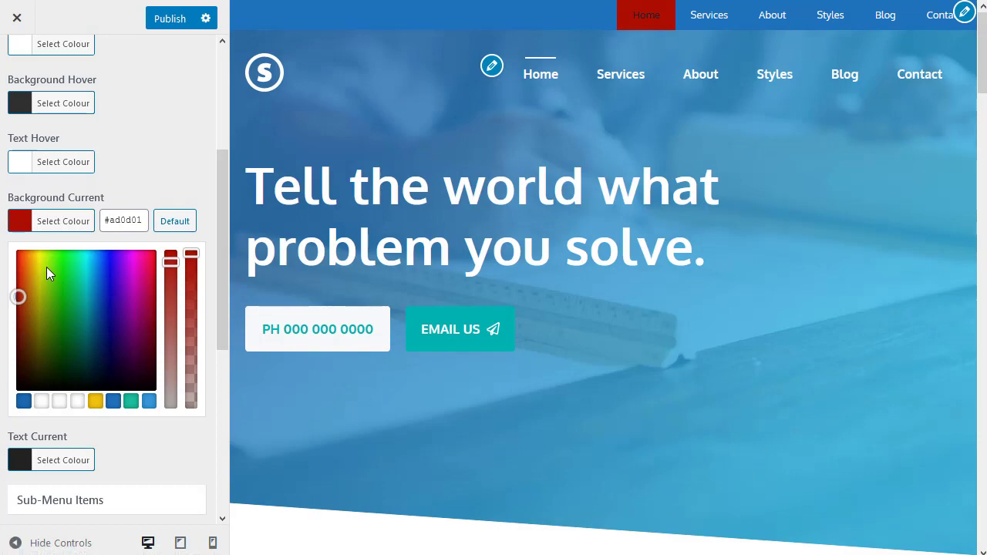
# - Leave the Customiser discarding the unpublished changes, and open the Secondary Navigation section of its colour settings again
pyautogui.click(9, 17)
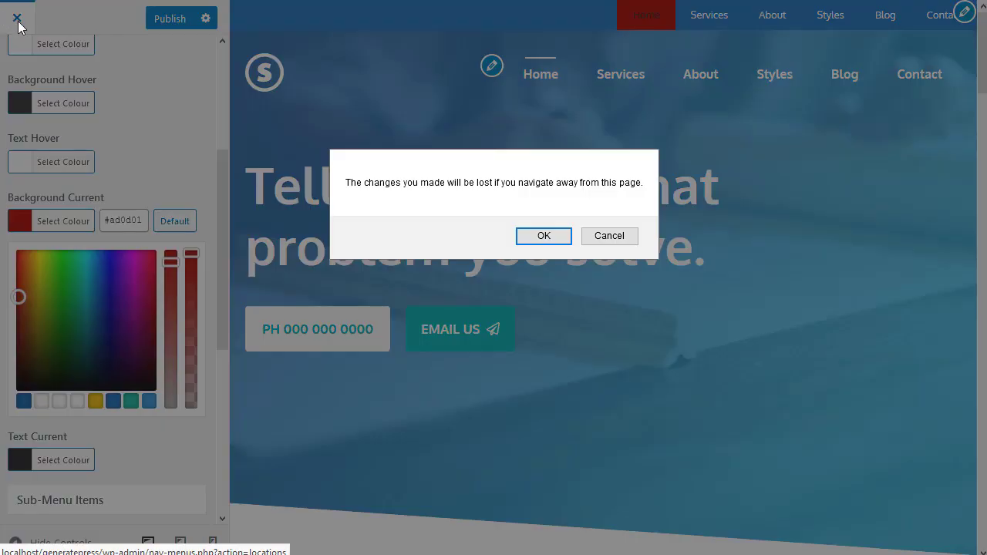
pyautogui.click(537, 236)
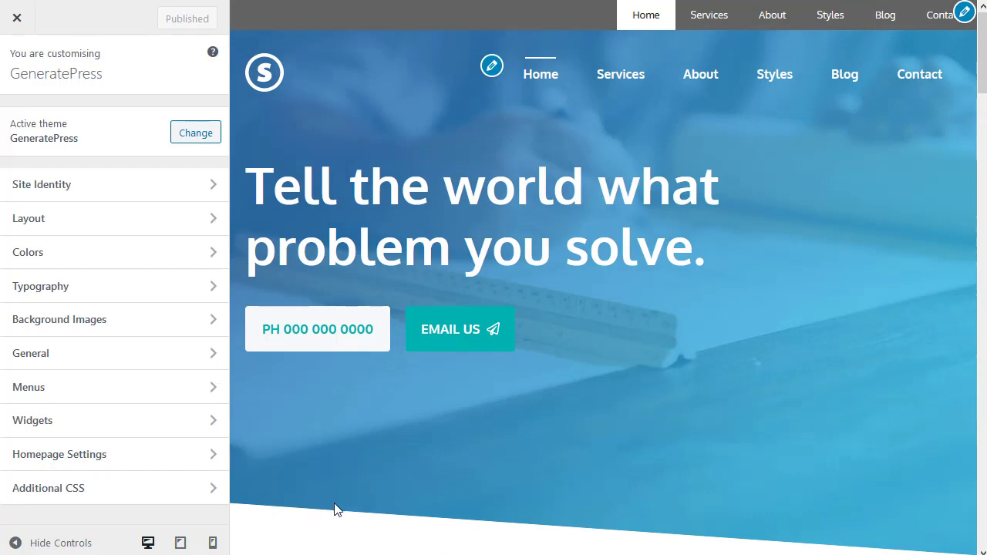
pyautogui.click(40, 257)
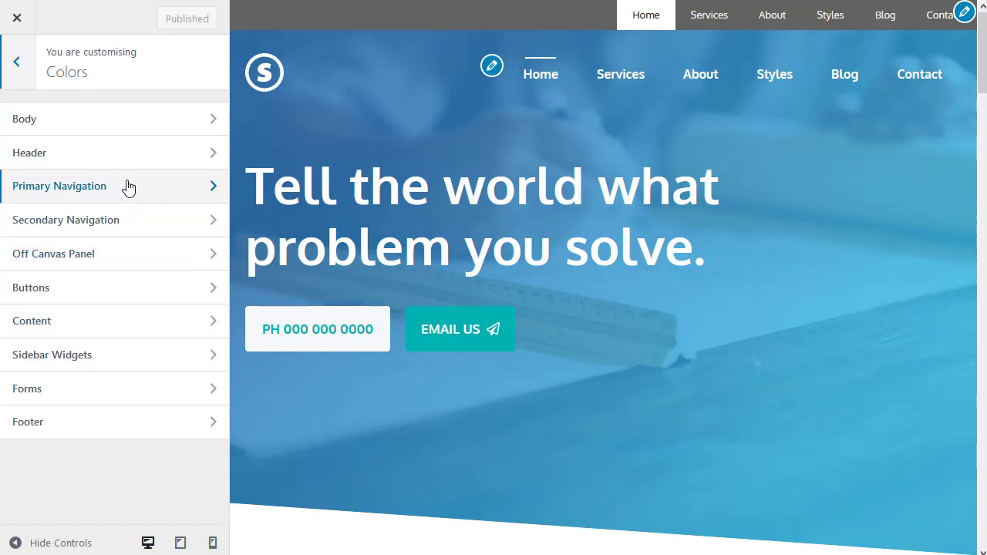
pyautogui.click(114, 230)
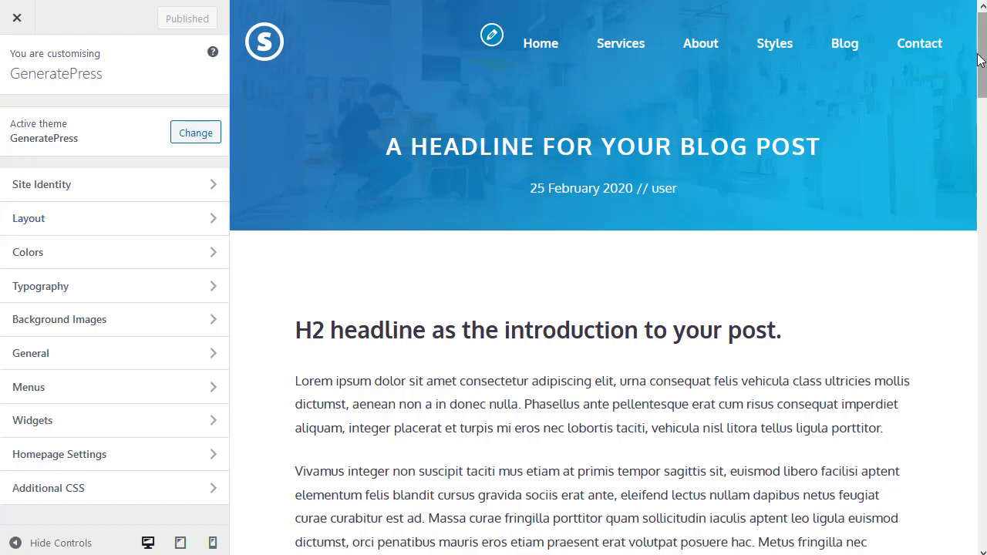
# - Look through the full-length previews of "A headline for your blog post" and "The best pizza oven in town"
pyautogui.moveTo(982, 65); pyautogui.dragTo(982, 370)
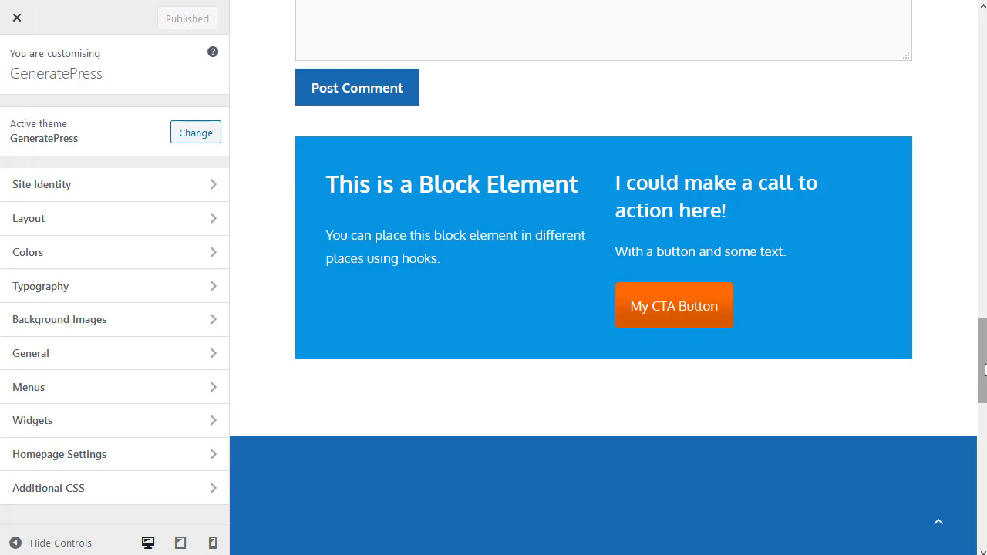
pyautogui.moveTo(984, 369); pyautogui.dragTo(984, 46)
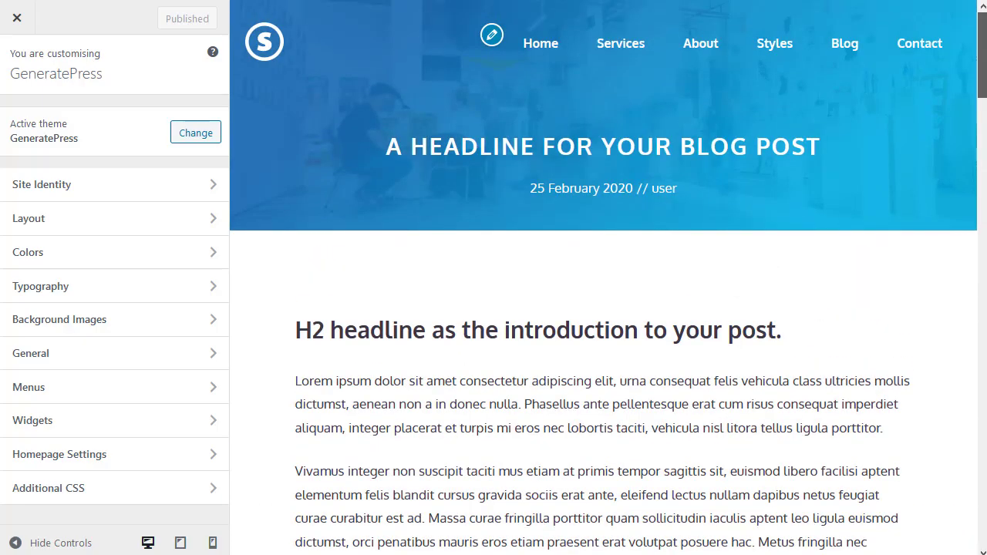
pyautogui.click(844, 48)
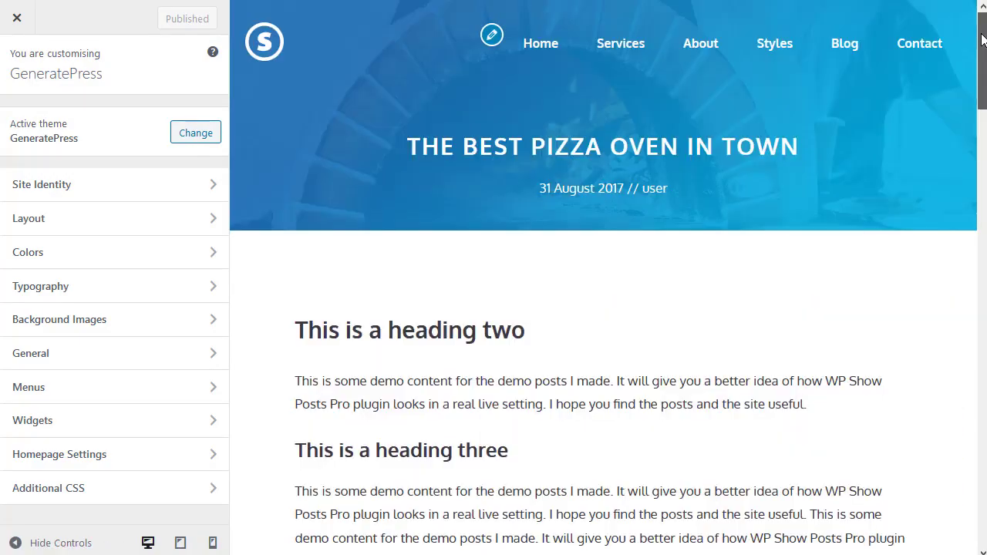
pyautogui.moveTo(981, 42); pyautogui.dragTo(970, 305)
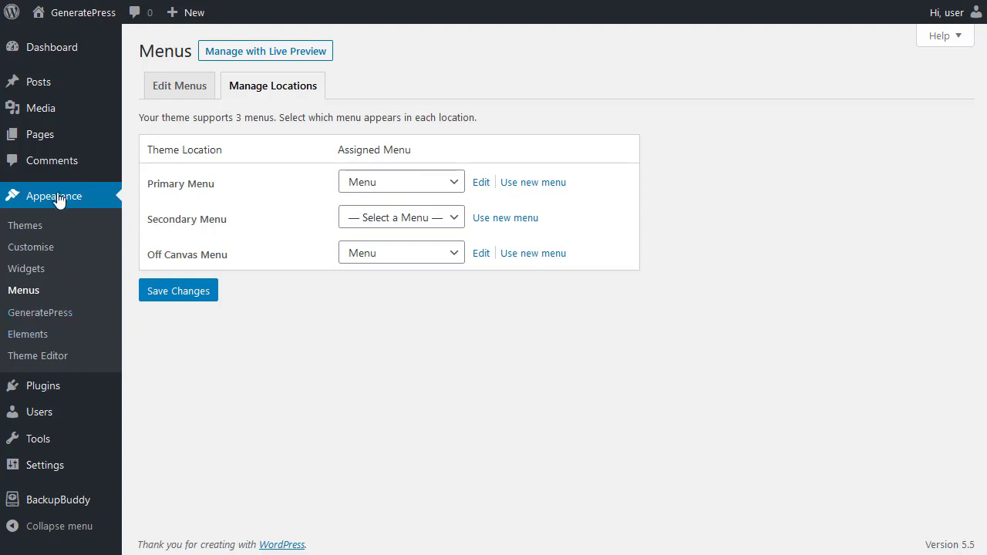
# - Visit the GeneratePress modules page and create a new element of type Layout in Elements
pyautogui.click(51, 316)
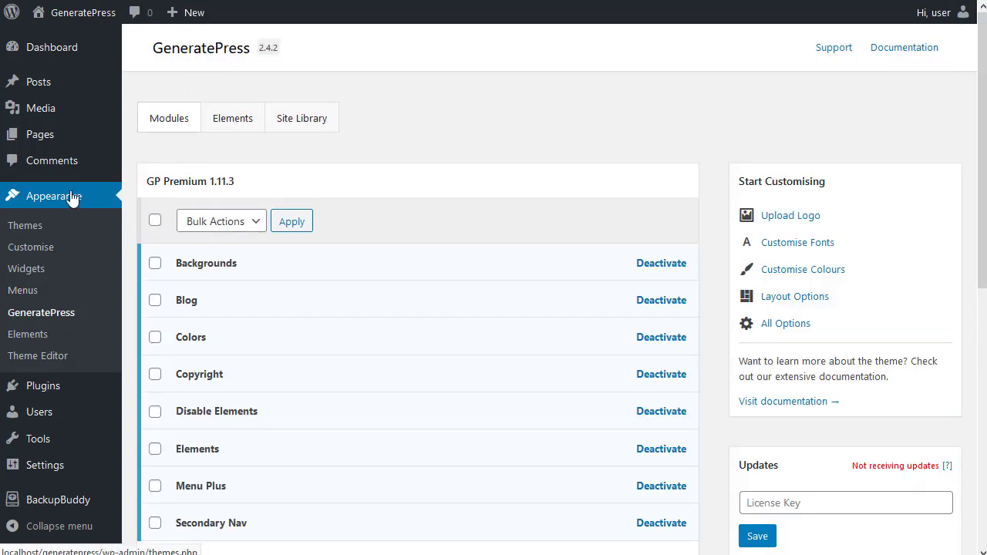
pyautogui.click(21, 337)
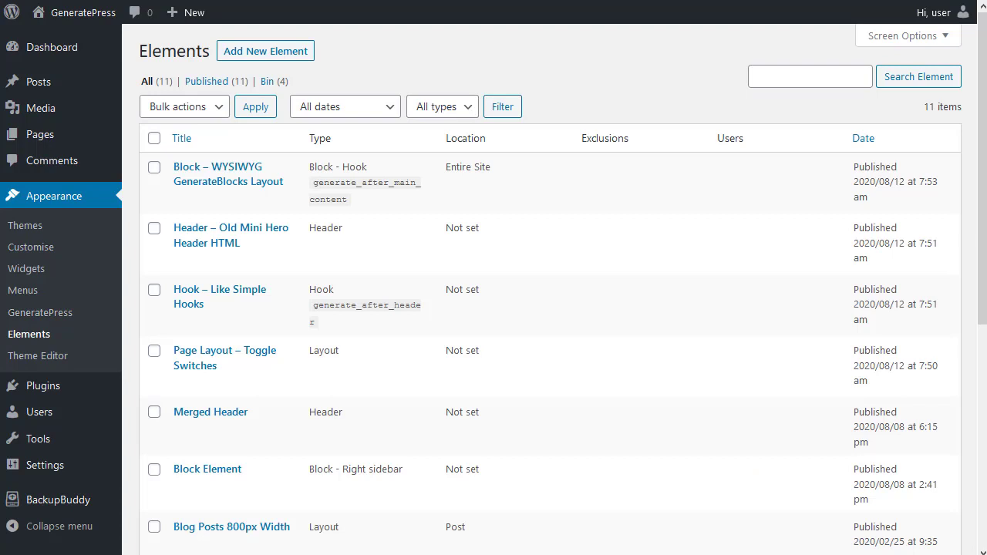
pyautogui.click(286, 59)
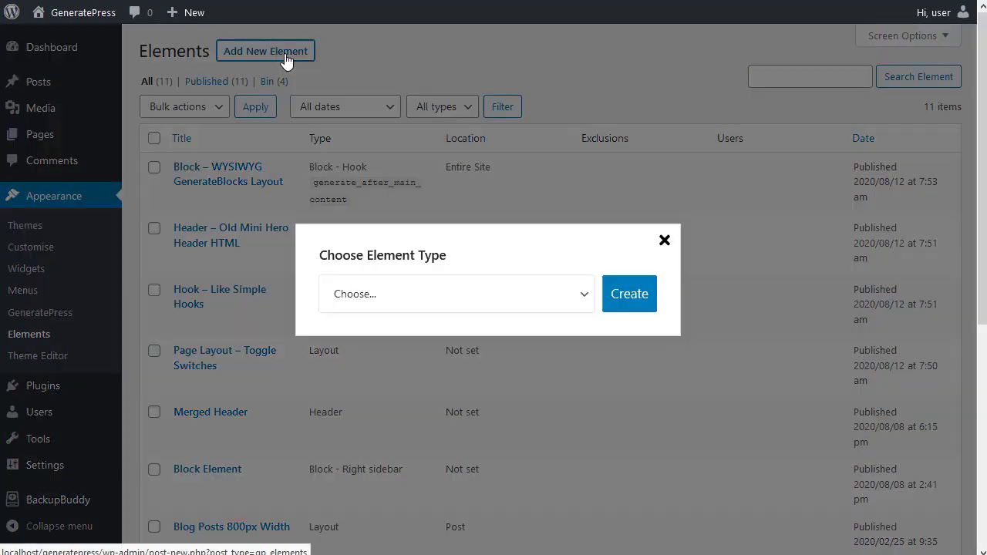
pyautogui.click(456, 299)
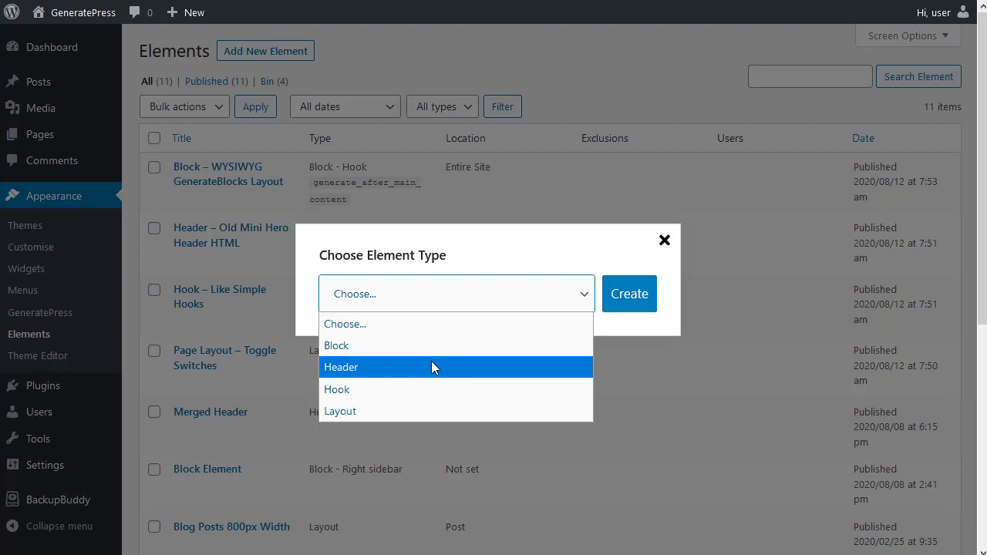
pyautogui.click(426, 413)
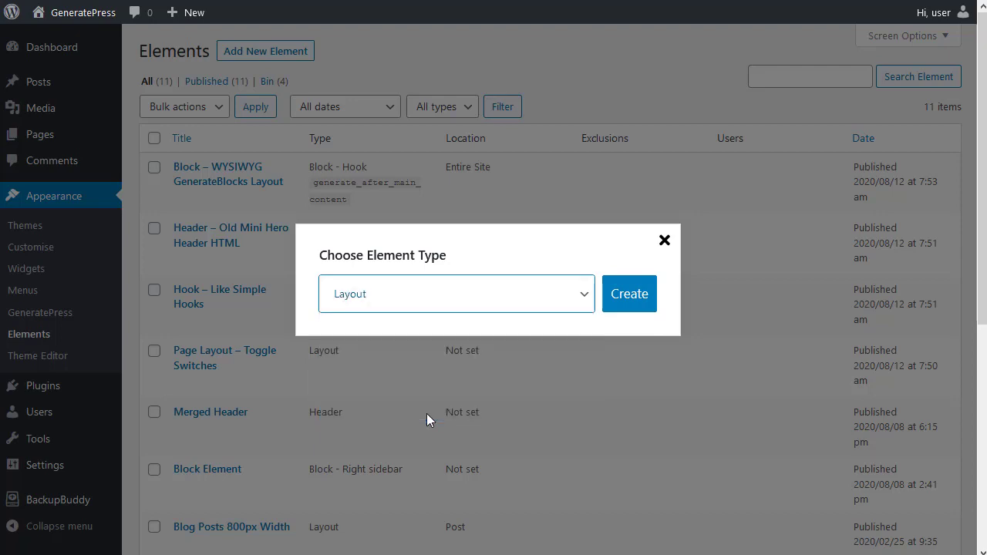
pyautogui.click(615, 298)
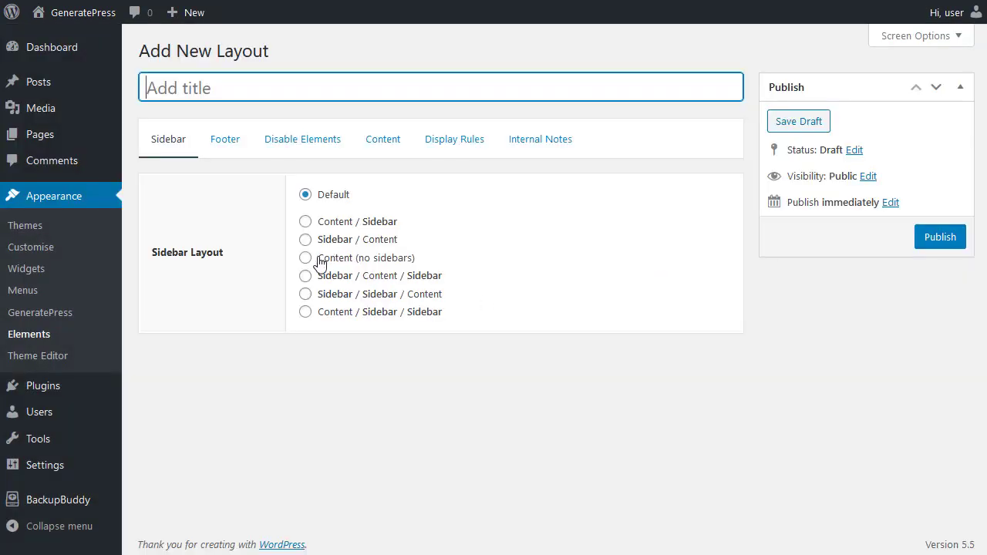
# - Set the new layout's sidebar layout to Content (no sidebars) and review its Footer and Disable Elements settings
pyautogui.click(320, 262)
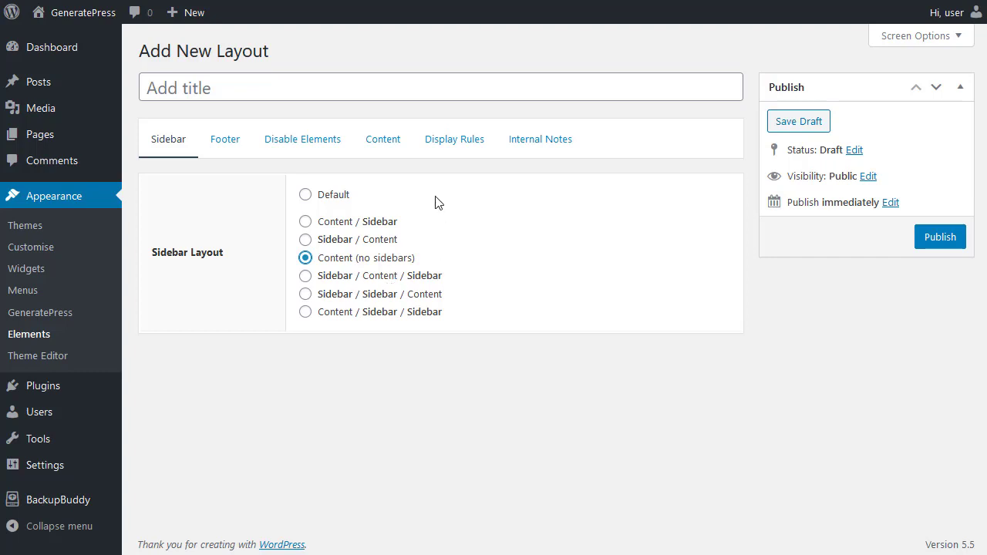
pyautogui.click(226, 140)
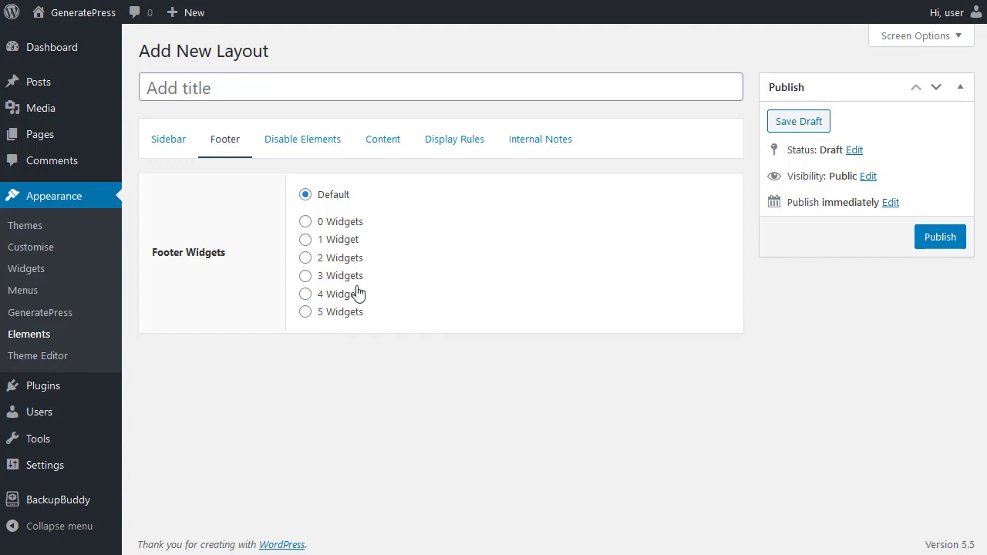
pyautogui.click(296, 151)
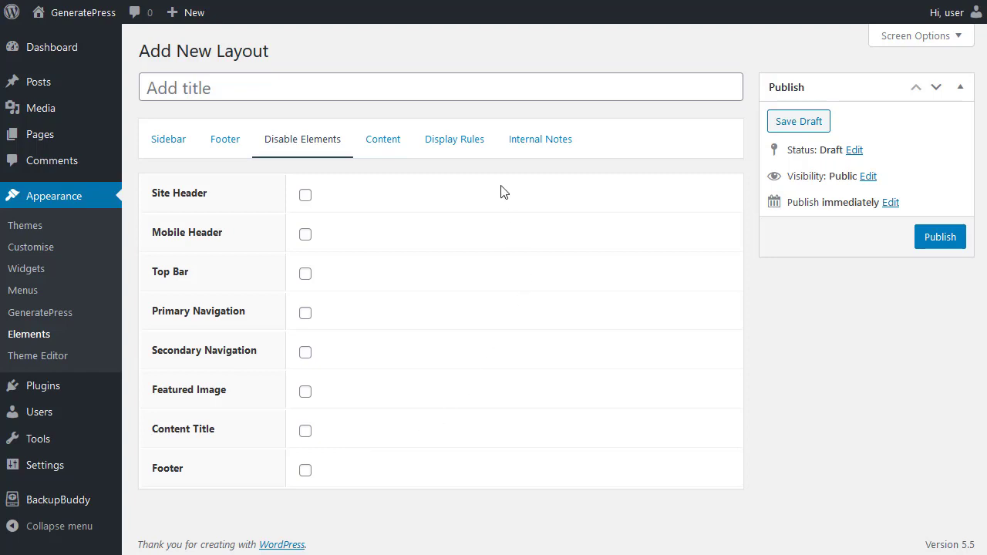
# - Browse the location options in the new layout's display rules and set the location to Blog
pyautogui.click(464, 146)
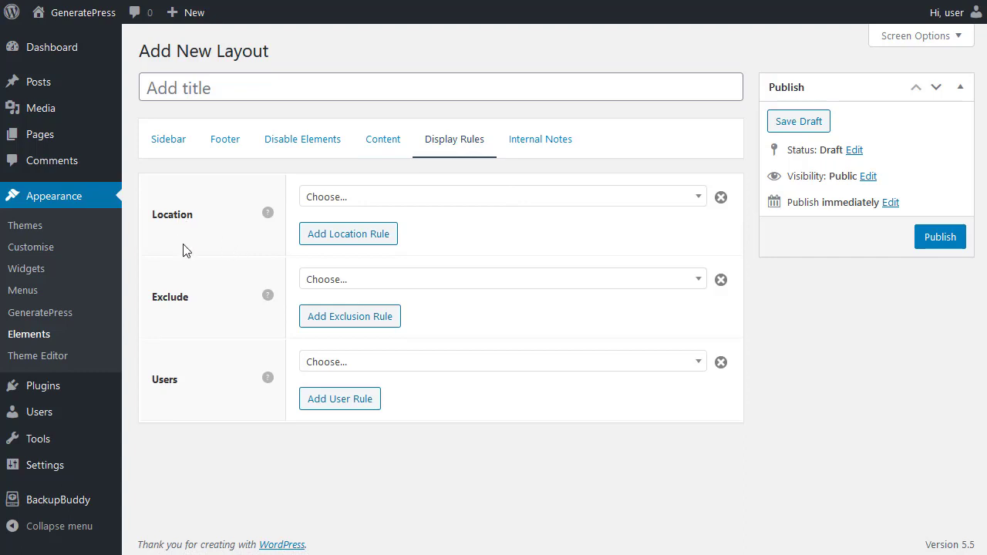
pyautogui.click(497, 202)
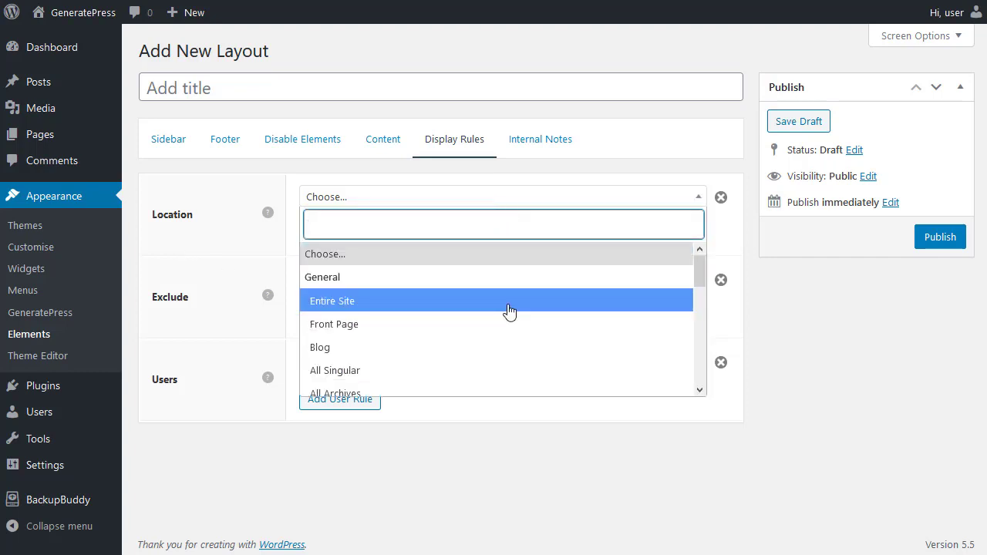
pyautogui.scroll(-3, 485, 372)
pyautogui.scroll(-4, 502, 330)
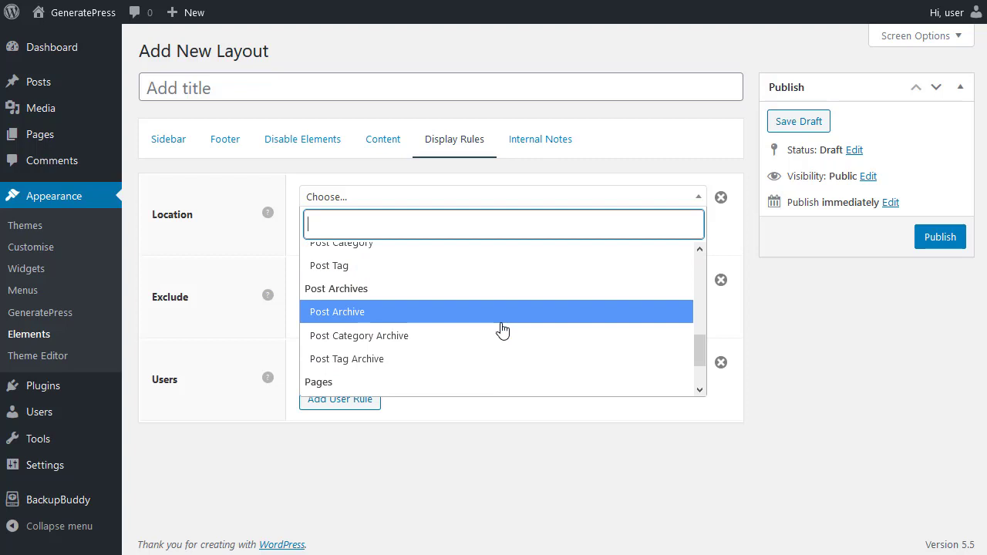
pyautogui.click(425, 313)
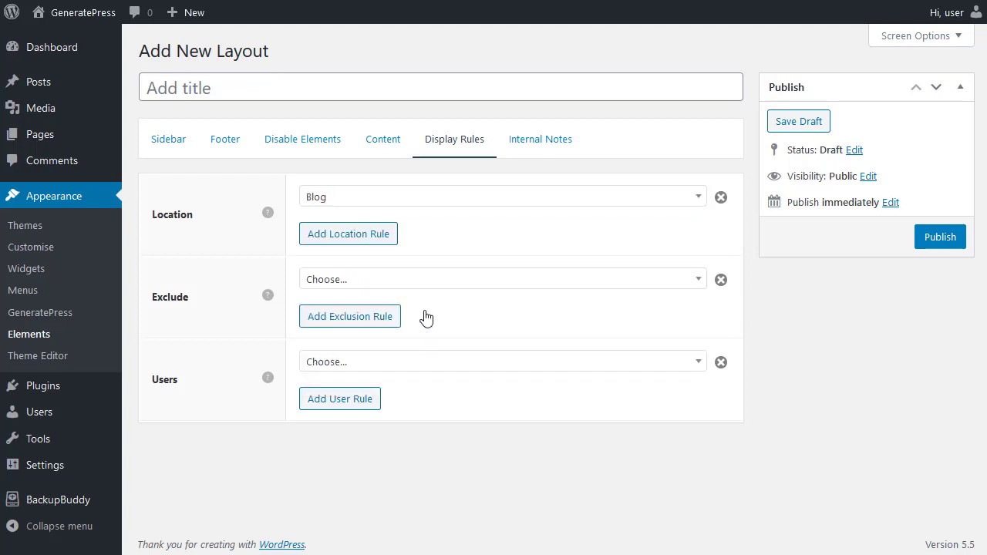
# - Search the layout's location options for "post", set the location to Post with All Posts, and view the individual post choices
pyautogui.click(426, 203)
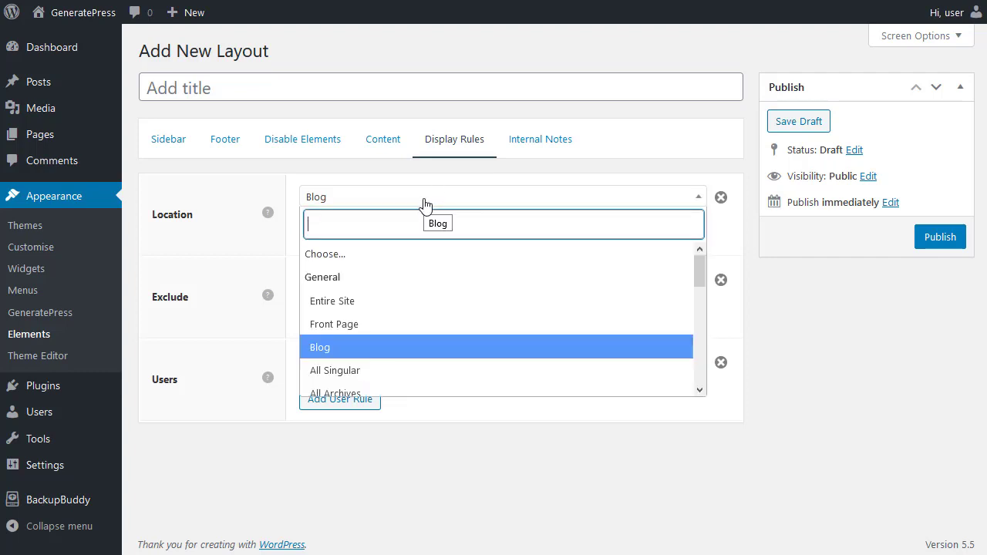
pyautogui.write('post')
pyautogui.click(329, 282)
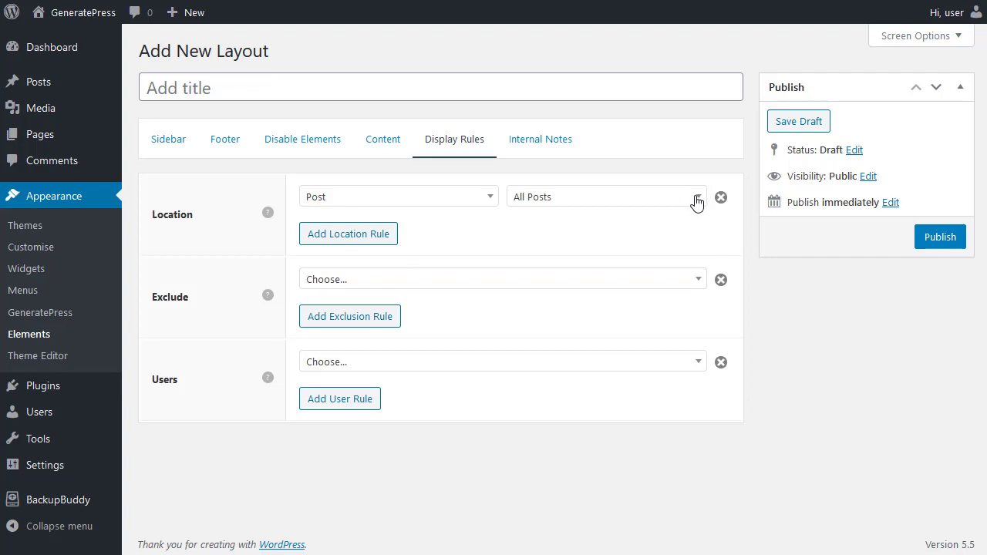
pyautogui.click(570, 204)
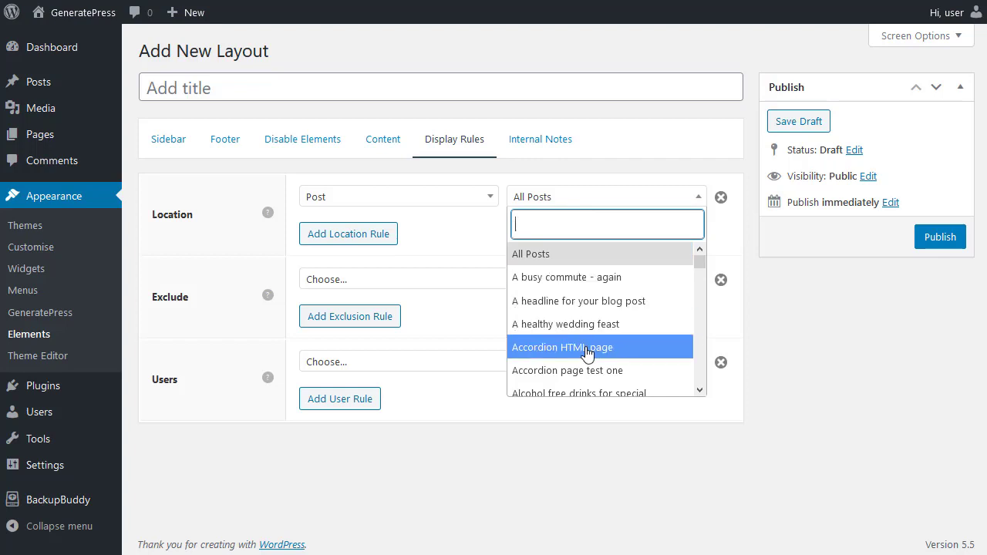
pyautogui.click(452, 223)
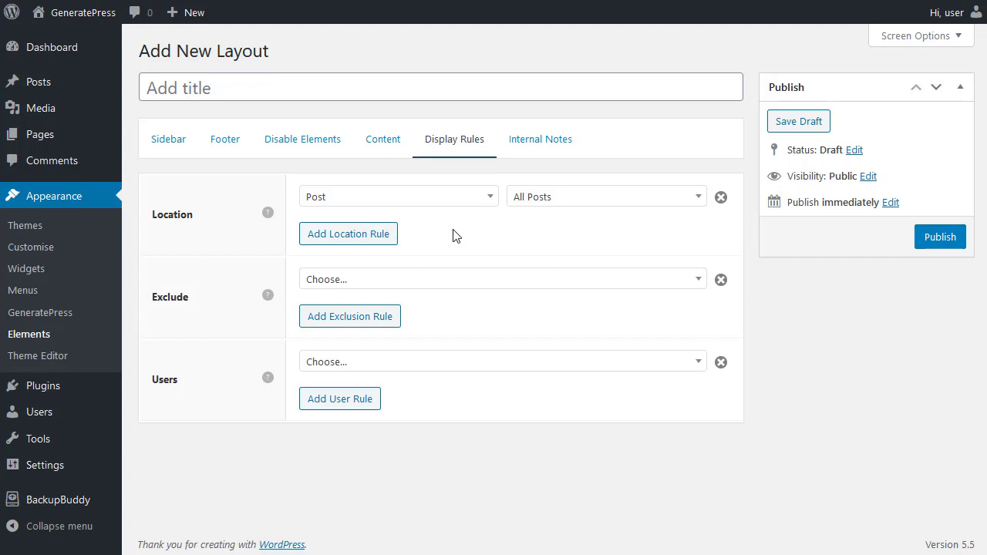
# - Set the layout's location rule to Post Category with the Food category
pyautogui.click(381, 199)
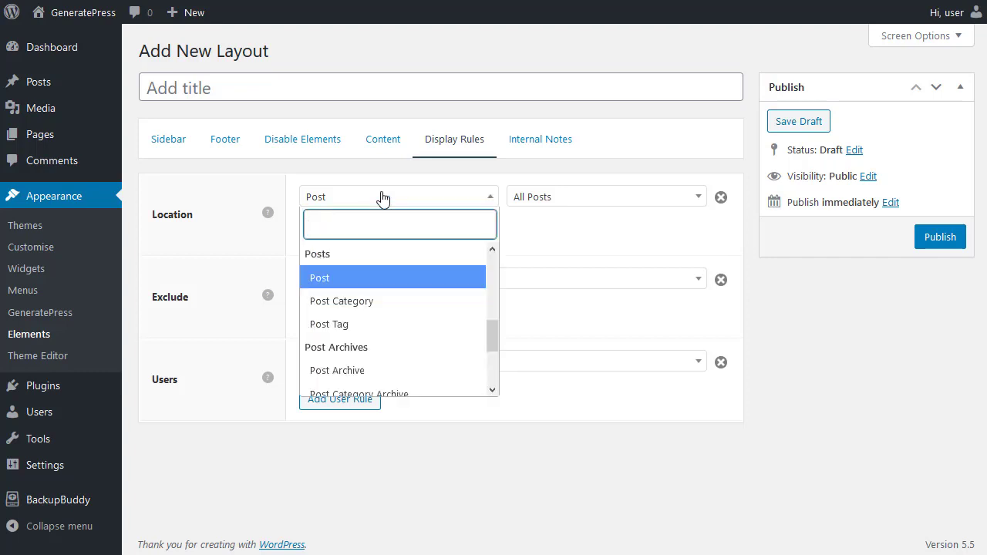
pyautogui.click(357, 303)
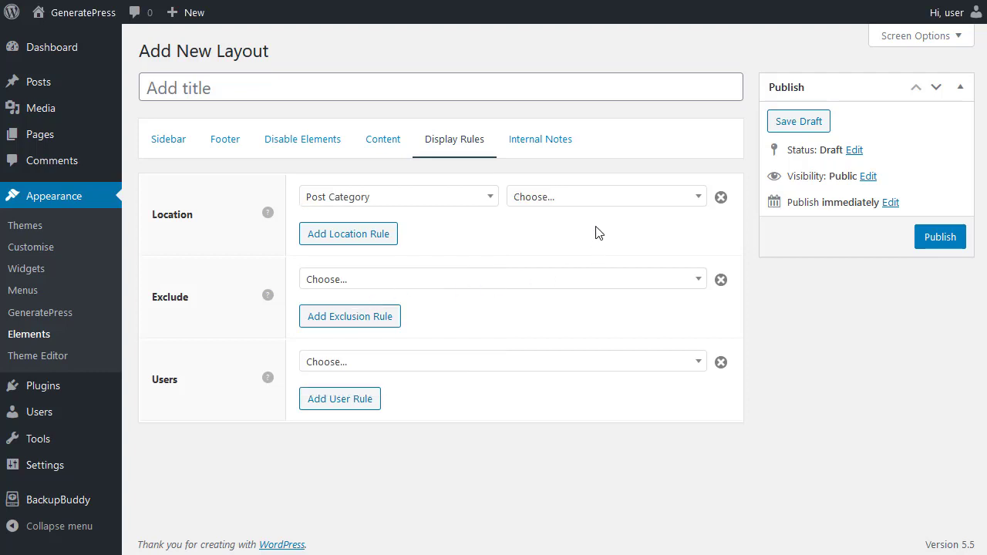
pyautogui.click(626, 197)
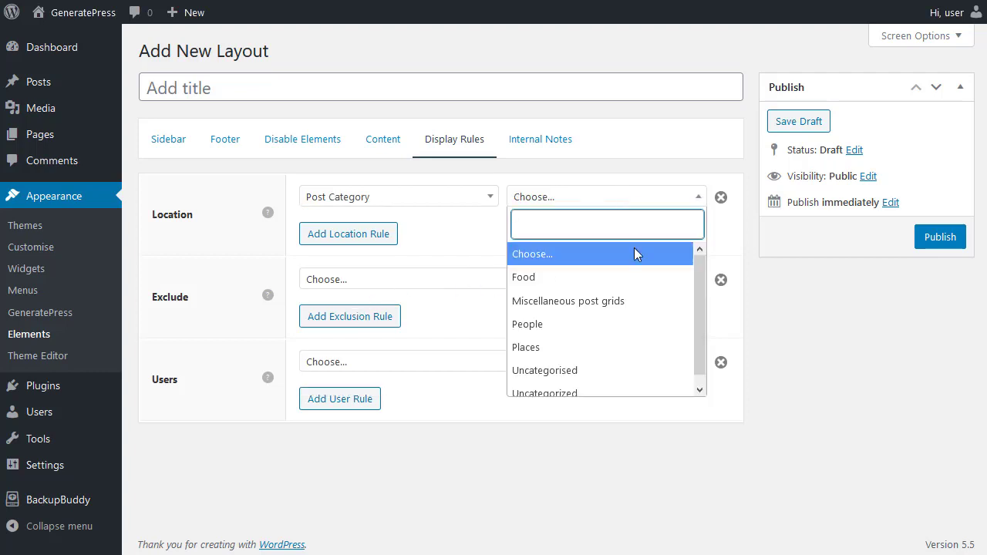
pyautogui.click(555, 279)
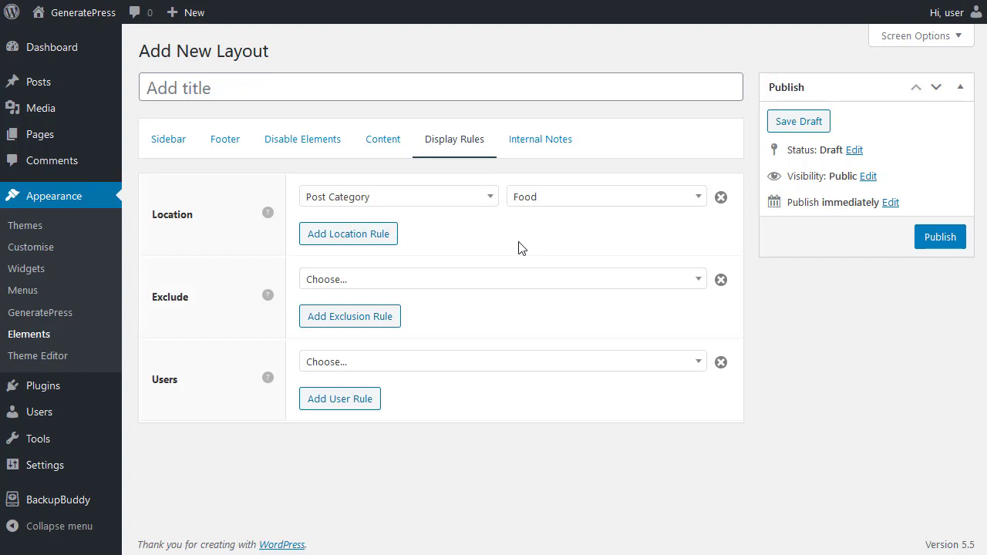
# - Return to the Elements list and open "Block – WYSIWYG GenerateBlocks Layout" for editing at its hook and display settings
pyautogui.click(38, 338)
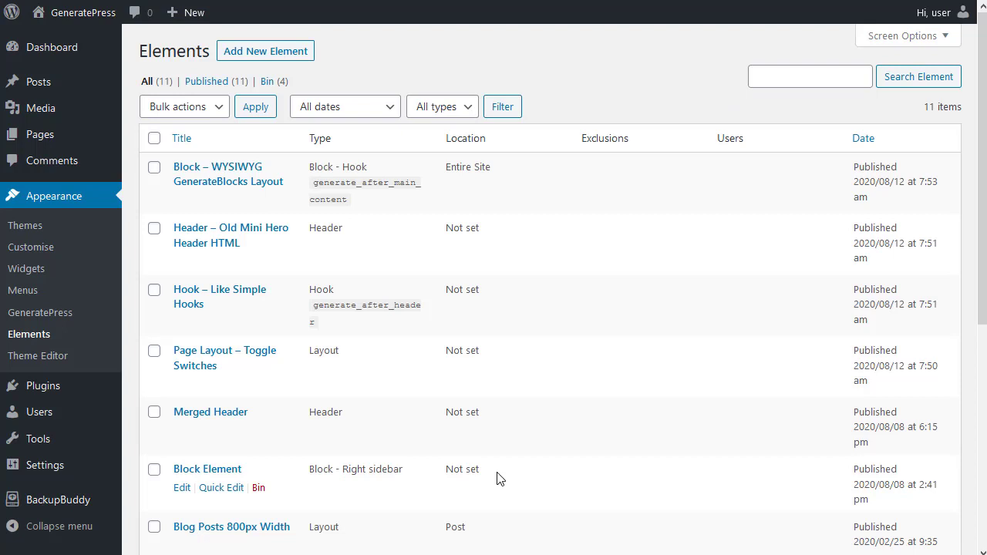
pyautogui.click(184, 202)
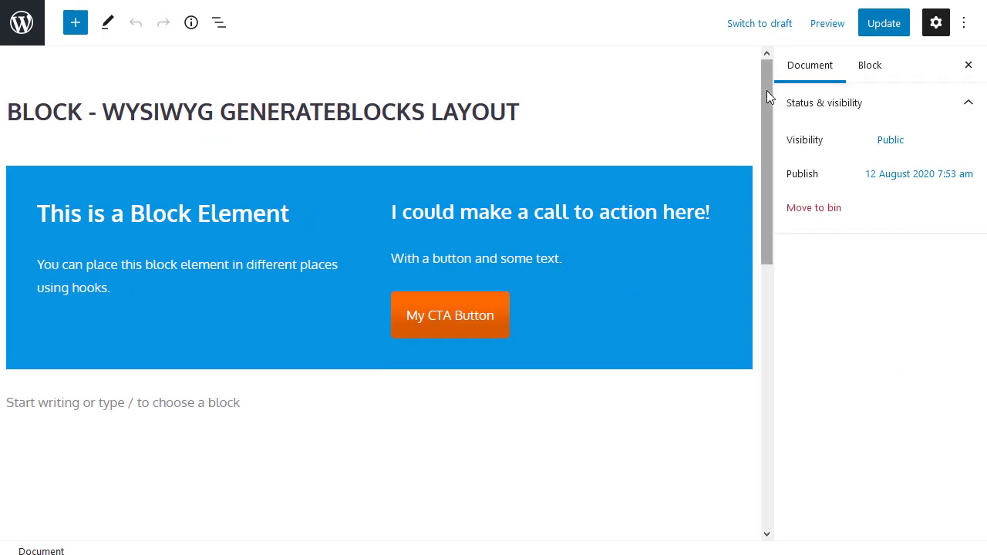
pyautogui.moveTo(766, 90); pyautogui.dragTo(757, 381)
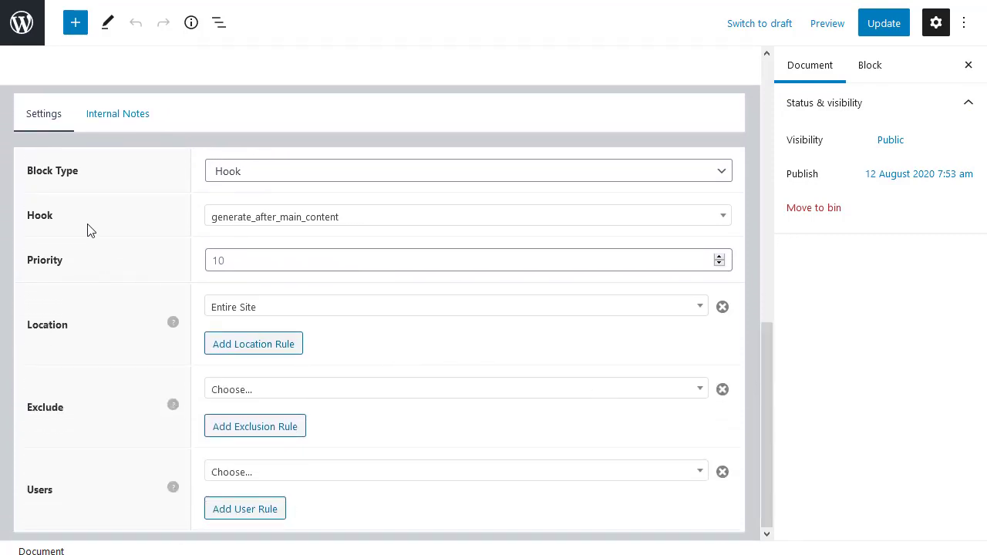
# - Review the element's block type options, then set its location rule to Post Category and view the selectable categories
pyautogui.click(277, 173)
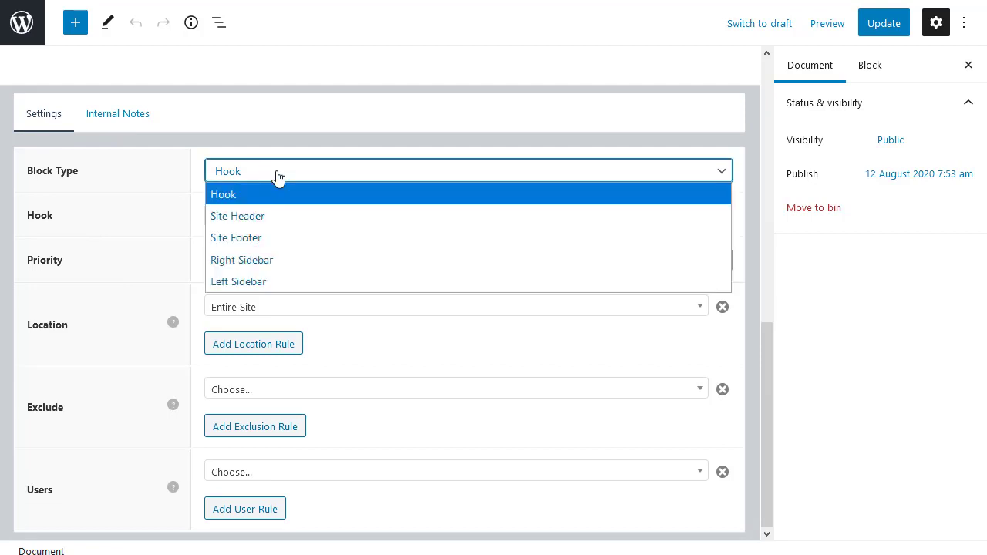
pyautogui.click(278, 176)
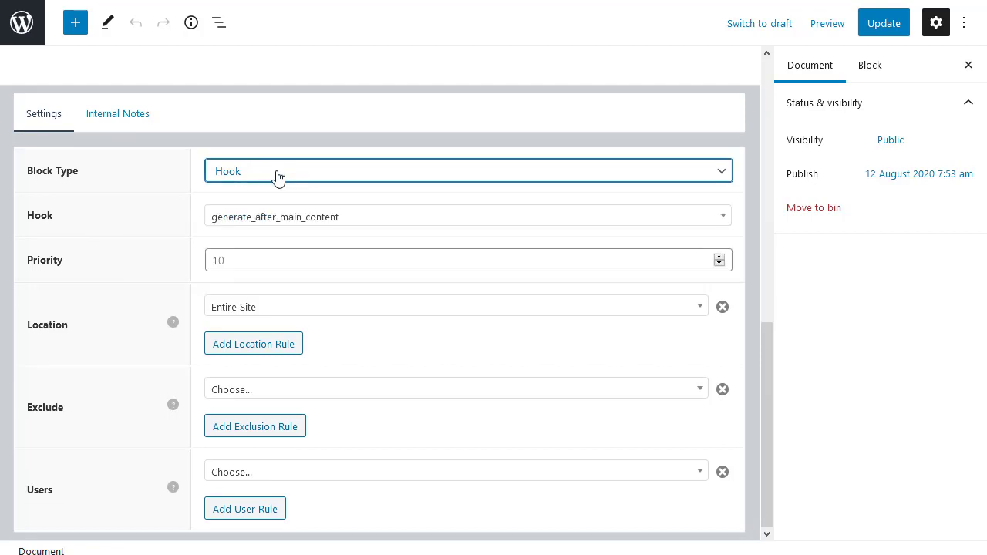
pyautogui.click(368, 310)
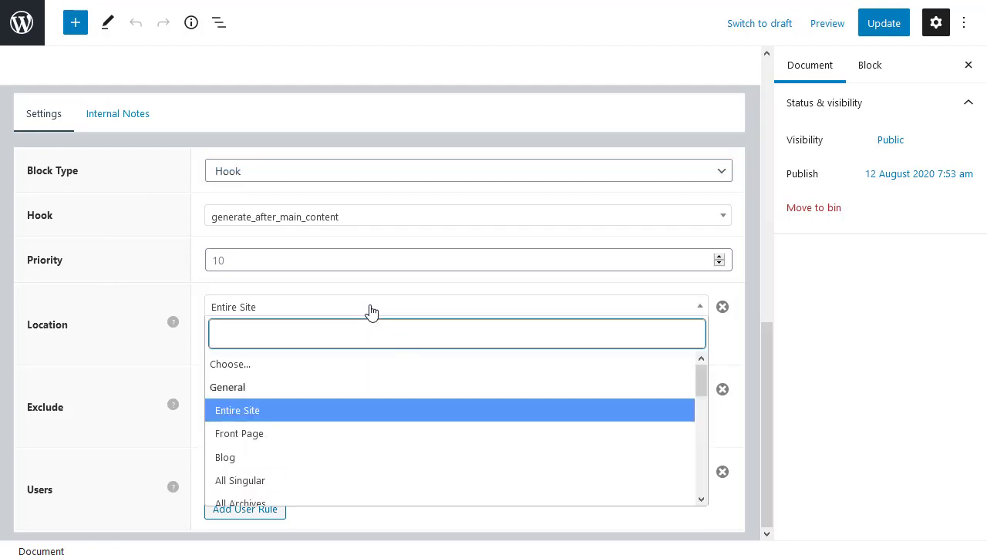
pyautogui.write('cat')
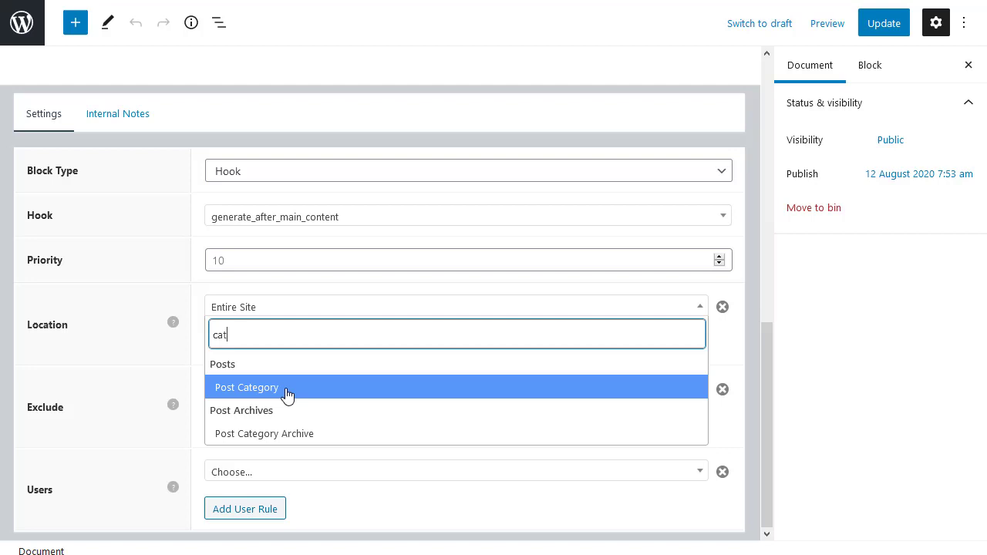
pyautogui.click(287, 394)
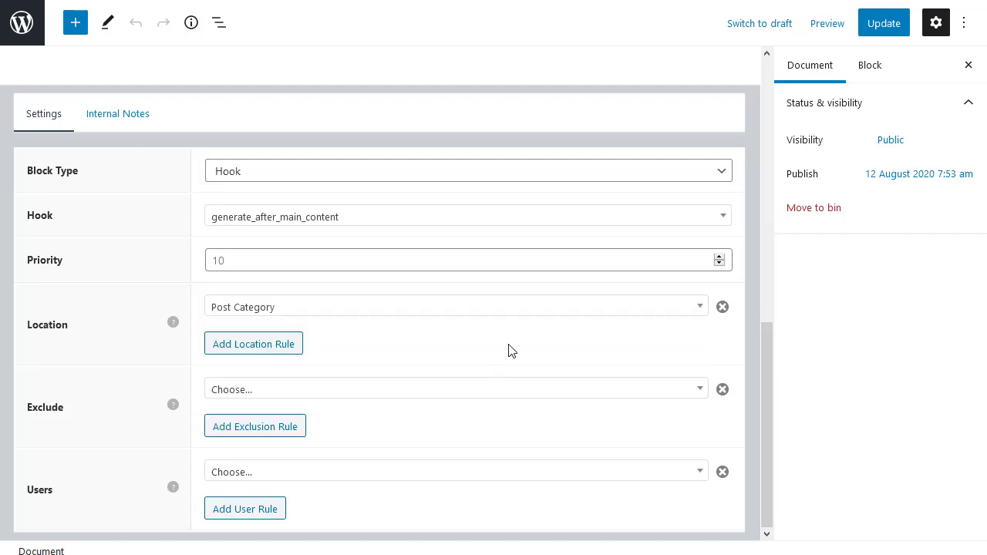
pyautogui.click(546, 308)
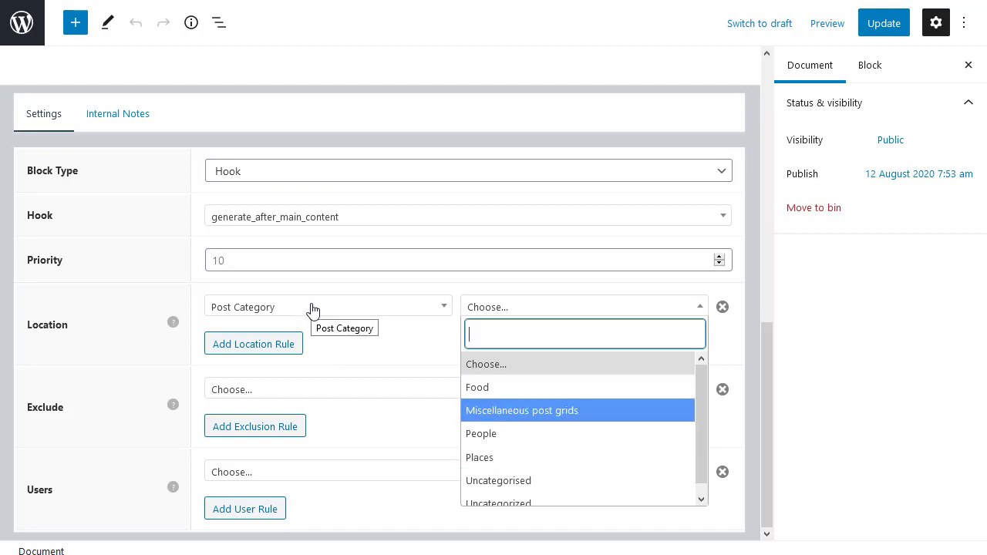
pyautogui.click(348, 352)
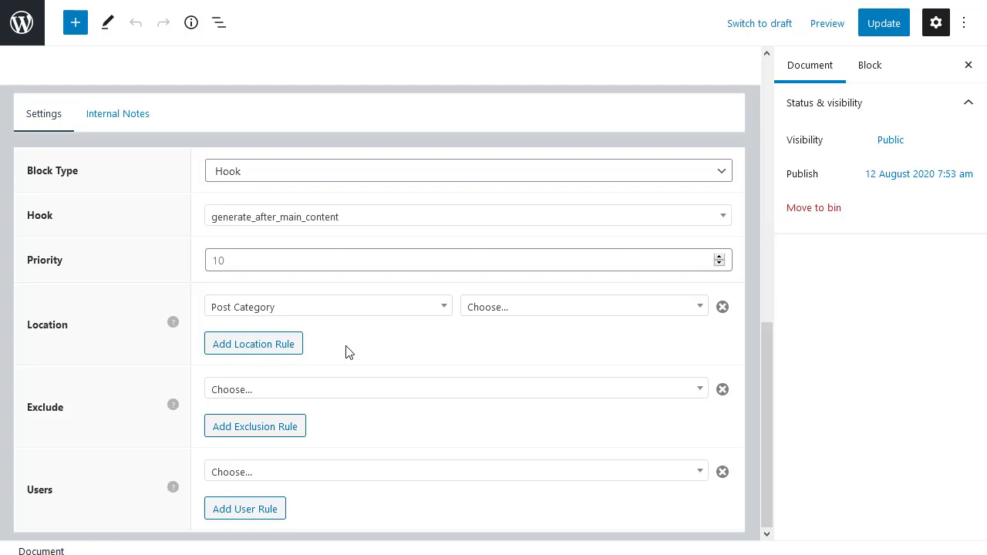
# - Return to the Elements list and open the Customiser's Blog layout settings with the Blog page in the preview
pyautogui.click(22, 22)
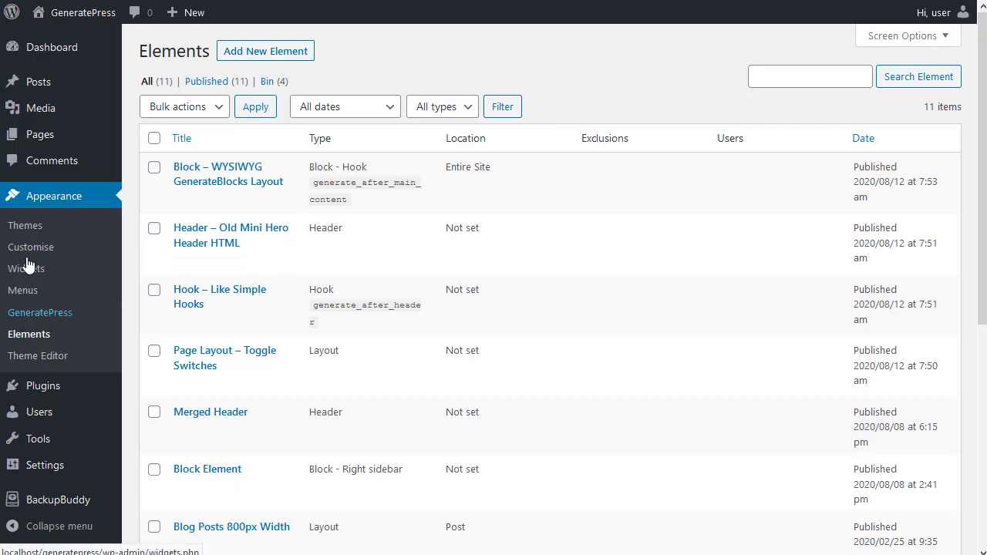
pyautogui.click(116, 251)
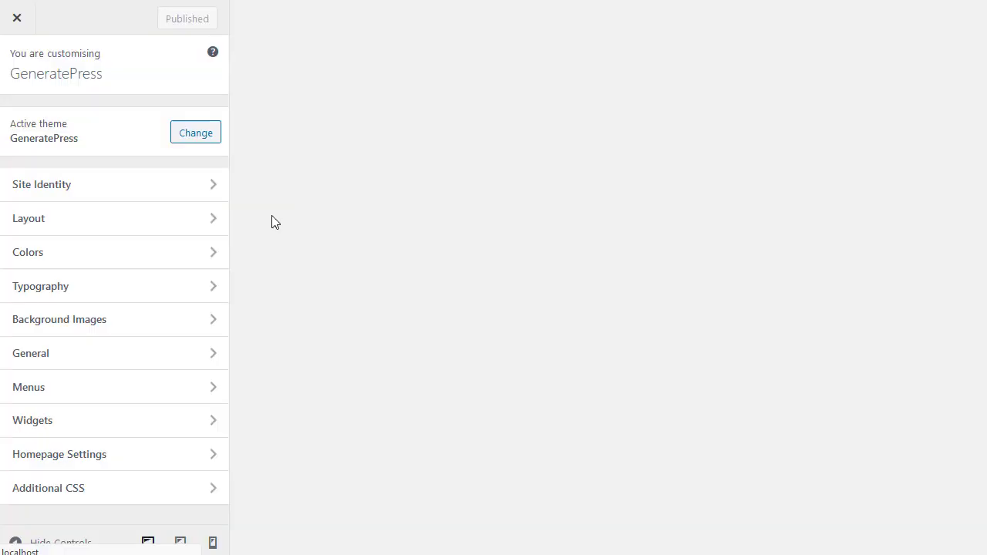
pyautogui.click(66, 219)
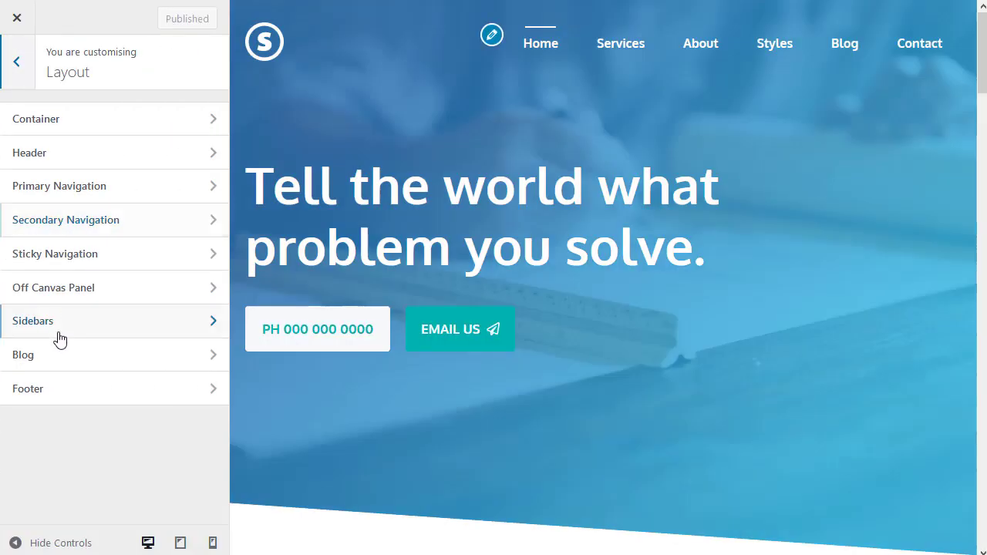
pyautogui.click(48, 369)
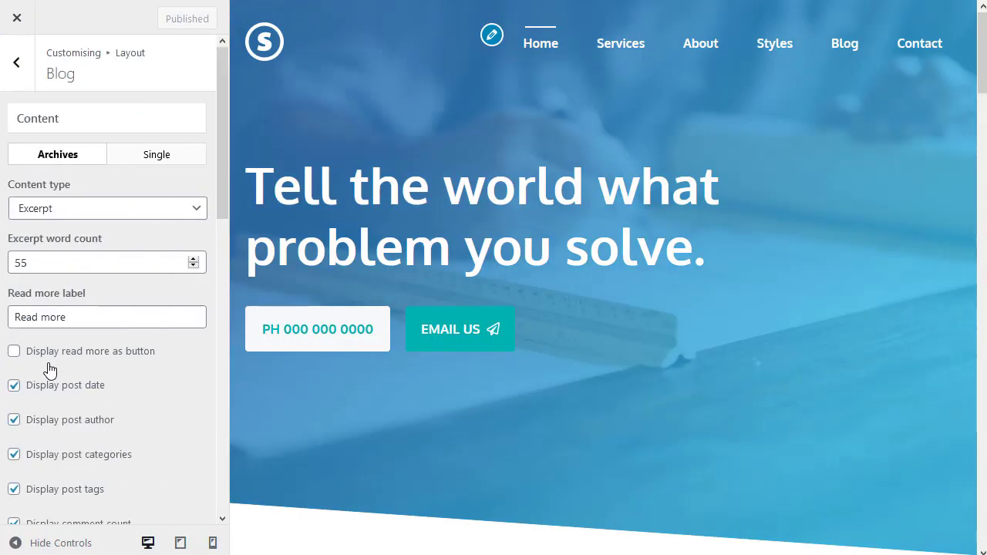
pyautogui.click(845, 44)
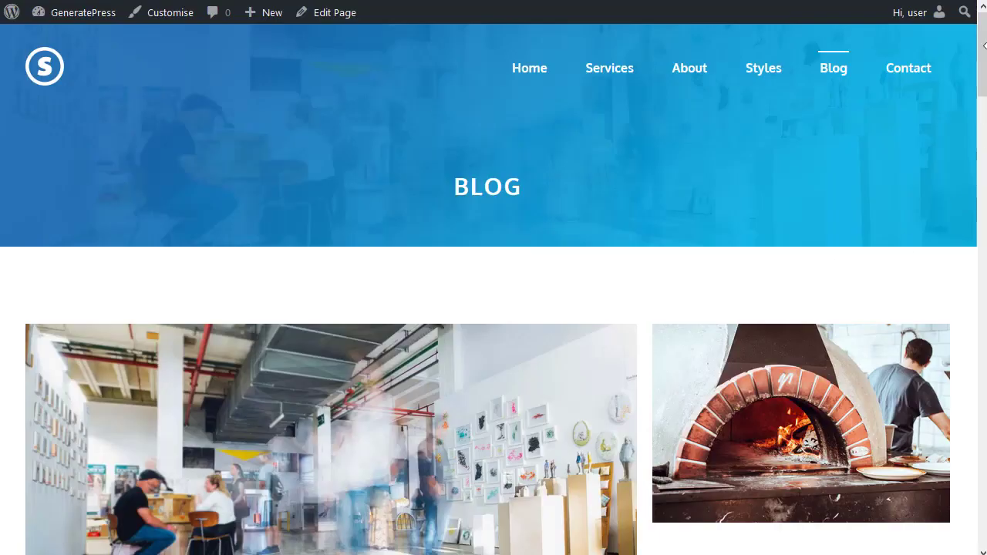
# - Examine the blog page's column layout and featured first post, along with the available Blog layout settings
pyautogui.moveTo(983, 62); pyautogui.dragTo(979, 93)
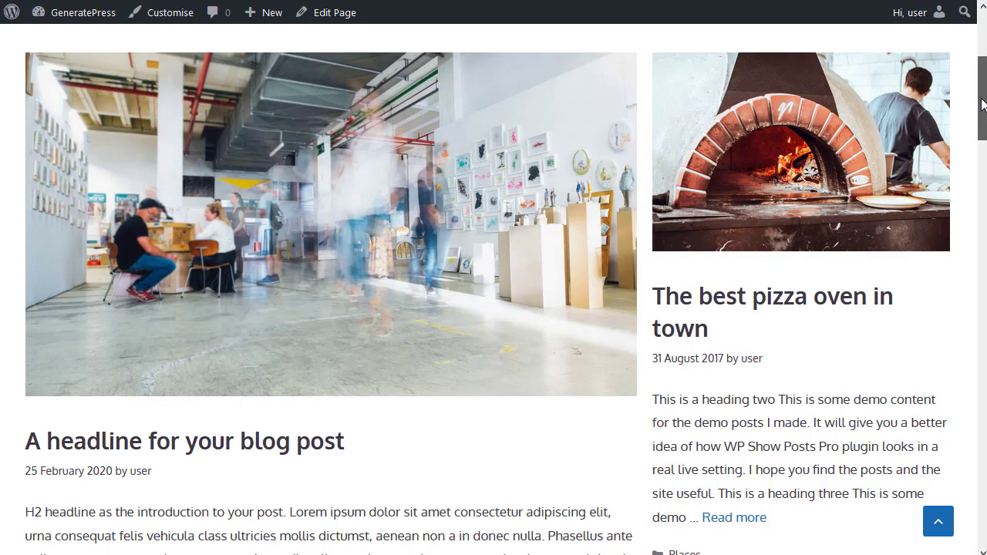
pyautogui.moveTo(980, 93); pyautogui.dragTo(946, 105)
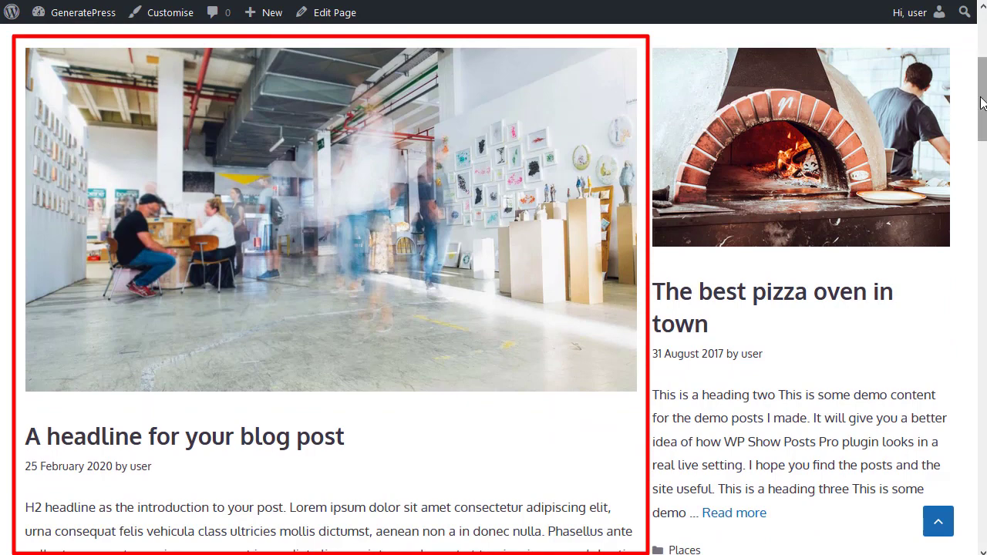
pyautogui.moveTo(984, 103); pyautogui.dragTo(984, 68)
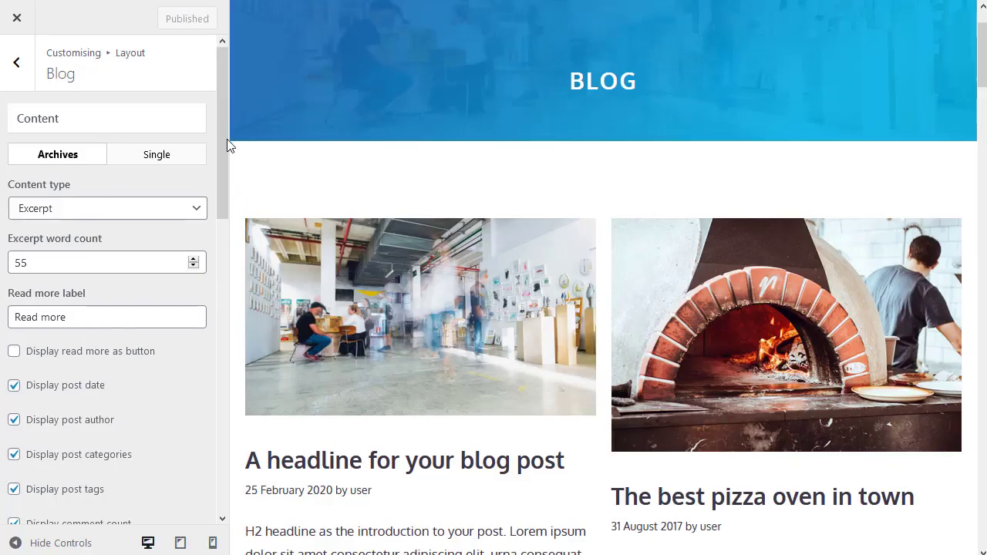
pyautogui.moveTo(220, 133); pyautogui.dragTo(222, 472)
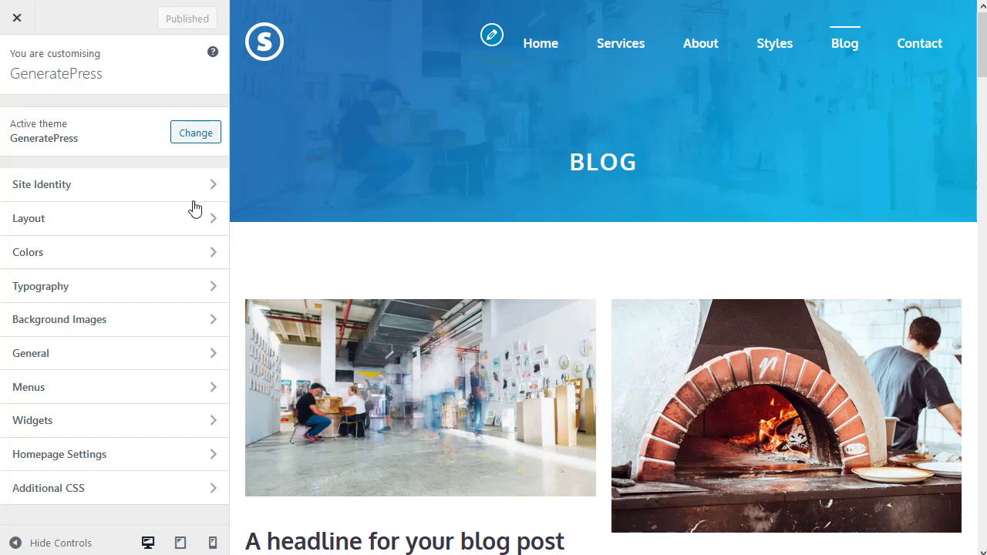
# - Reopen the Blog layout settings and turn off the post date and post author display for archives
pyautogui.click(77, 221)
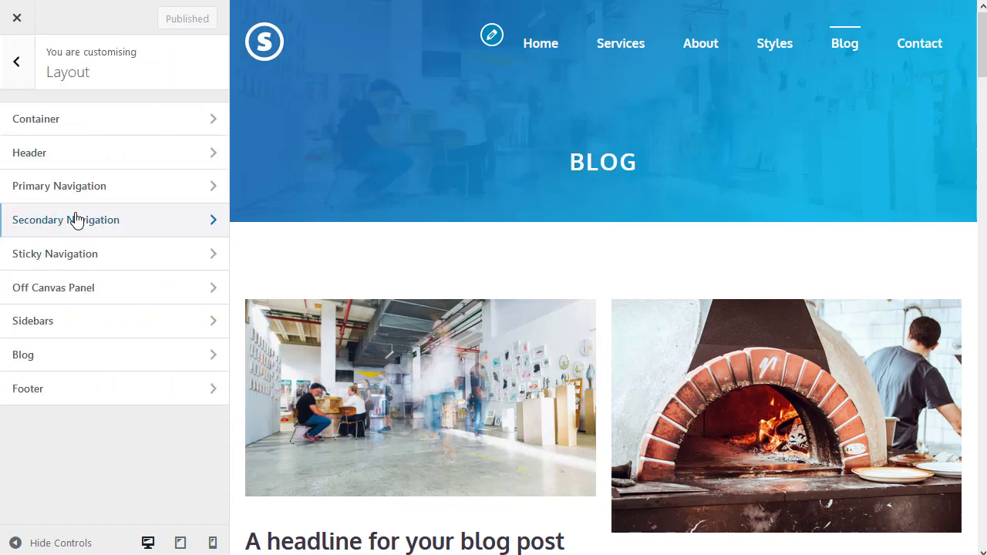
pyautogui.click(54, 358)
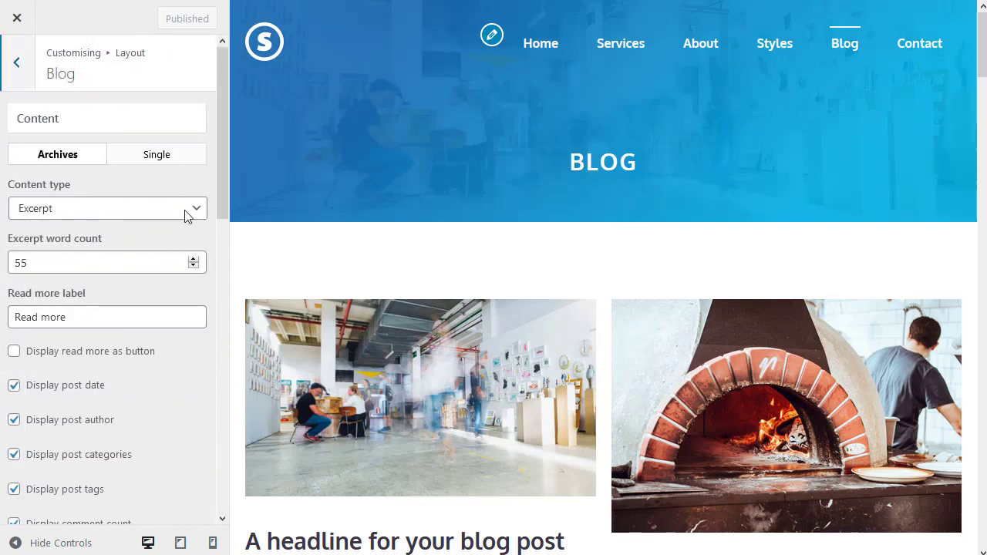
pyautogui.moveTo(224, 152); pyautogui.dragTo(217, 235)
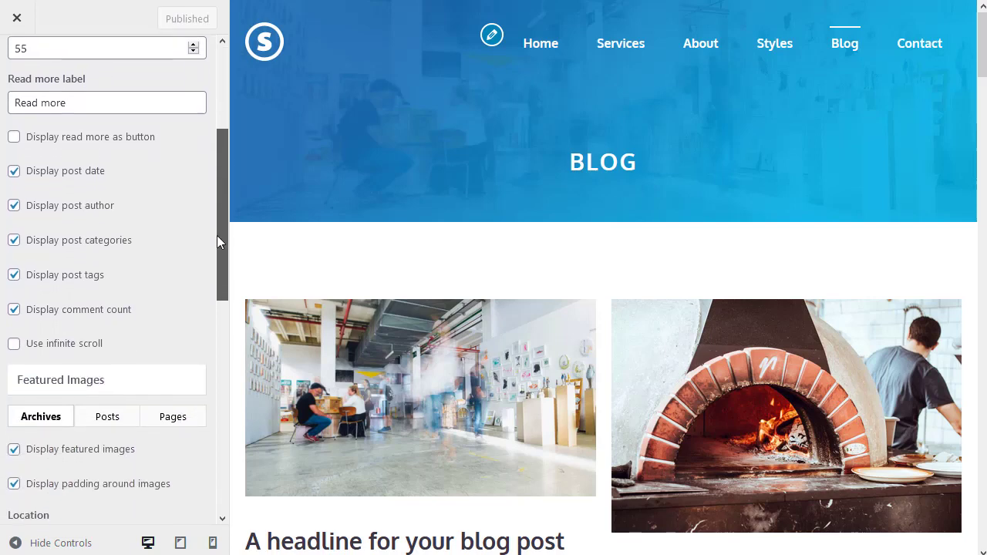
pyautogui.click(77, 176)
pyautogui.click(69, 209)
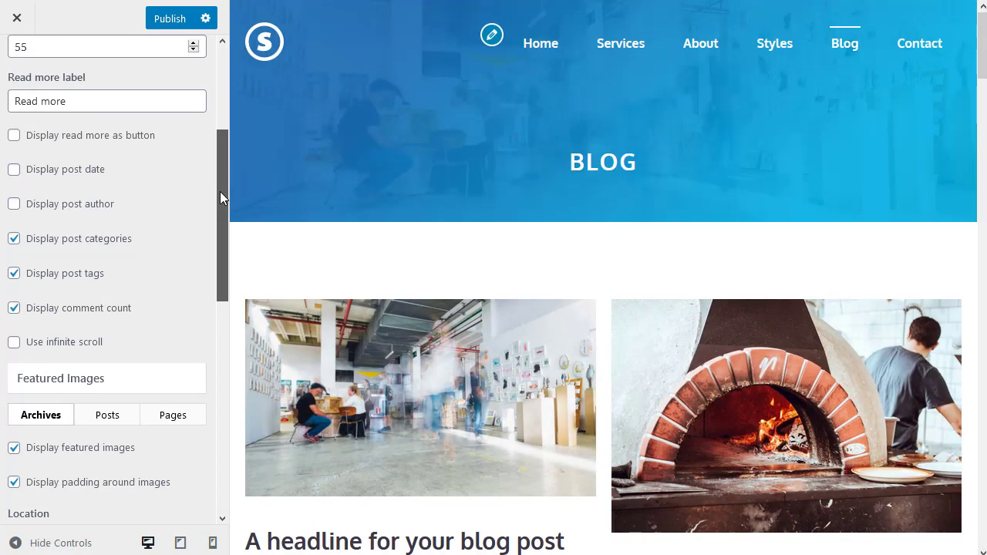
# - Set the archive featured images to location Below Title, alignment Left and media attachment size thumbnail
pyautogui.moveTo(220, 193); pyautogui.dragTo(213, 334)
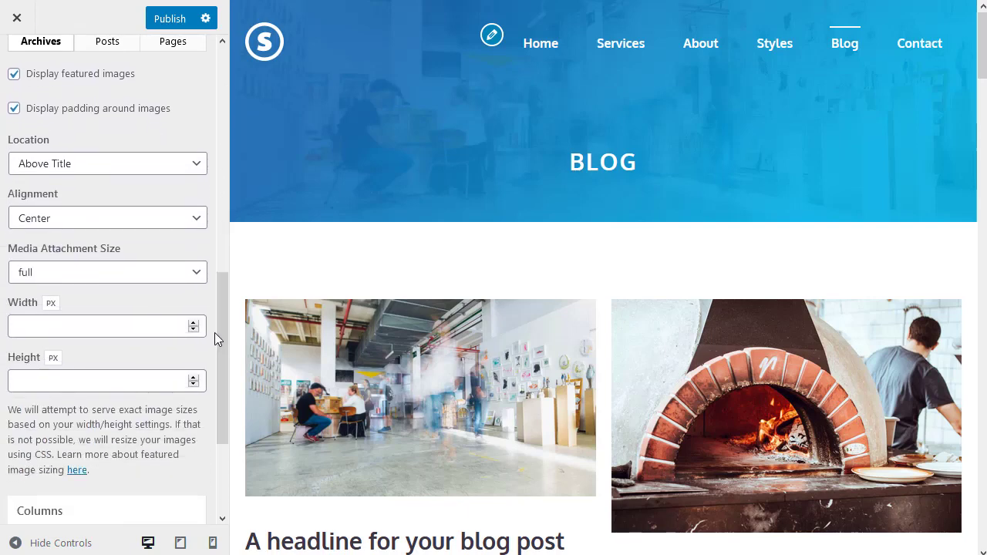
pyautogui.click(147, 168)
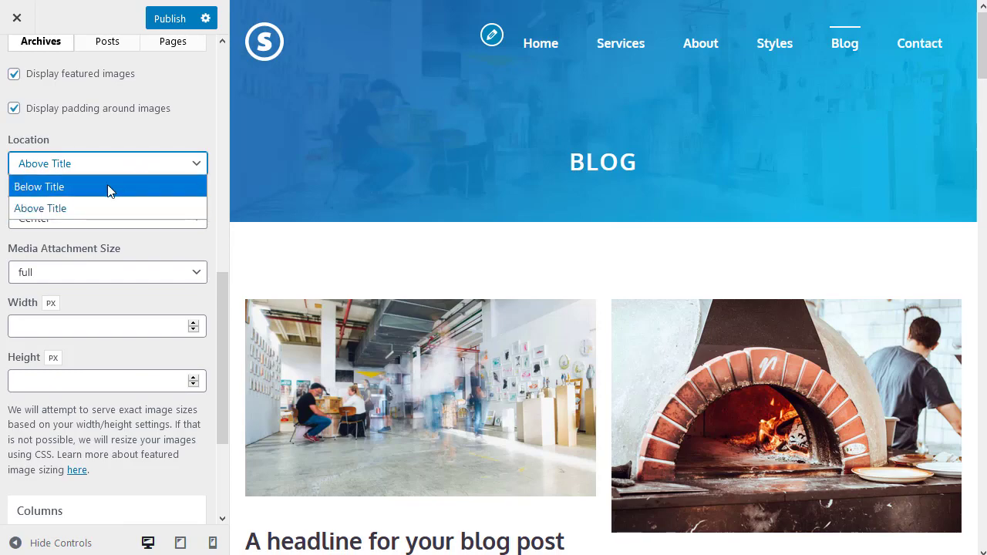
pyautogui.click(109, 188)
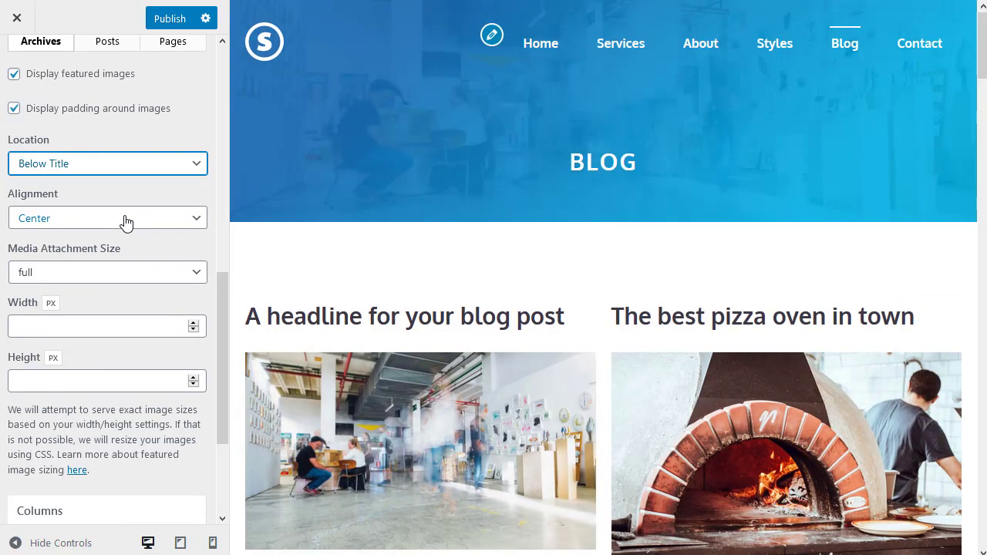
pyautogui.click(125, 220)
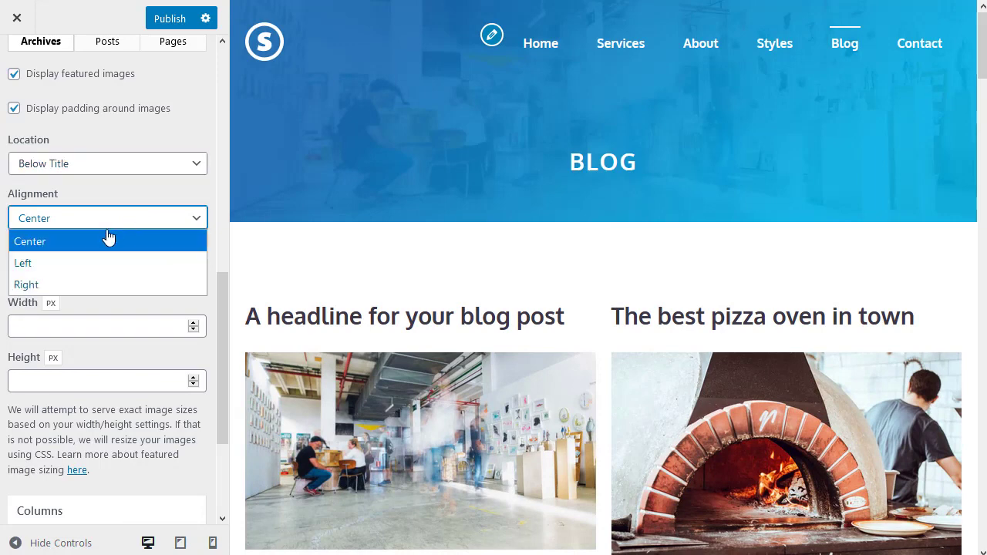
pyautogui.click(69, 260)
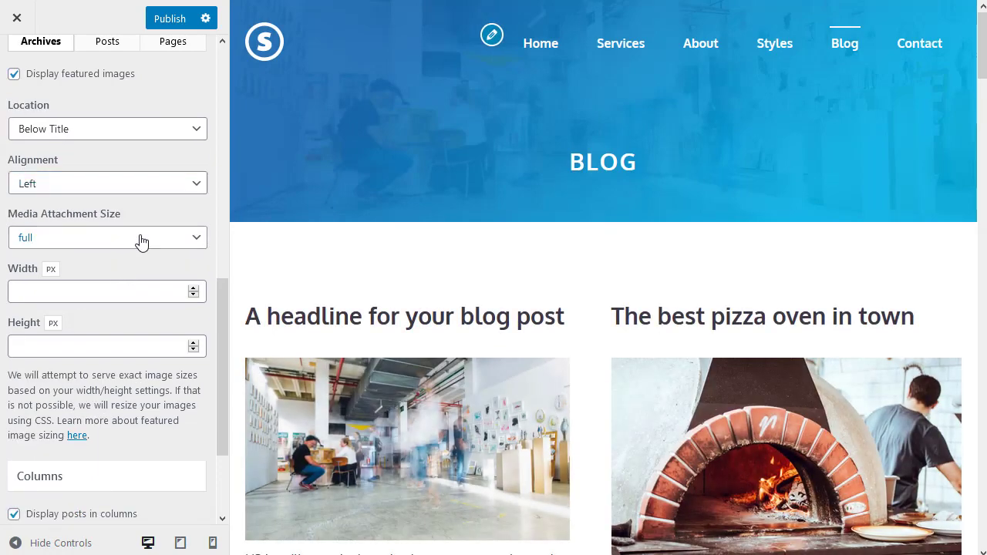
pyautogui.click(141, 241)
pyautogui.click(110, 282)
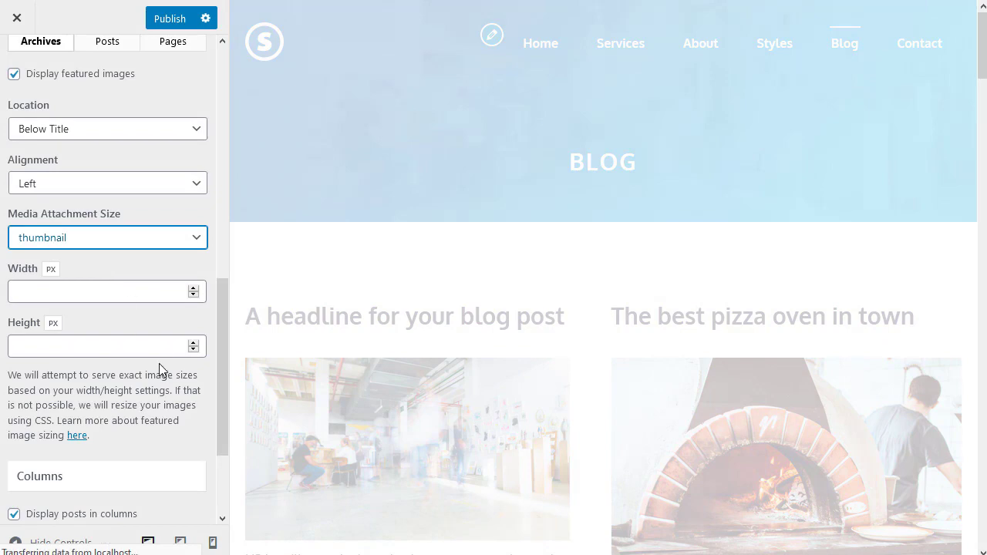
# - Turn off displaying blog posts in columns and look over the post list in the preview
pyautogui.scroll(-3, 159, 363)
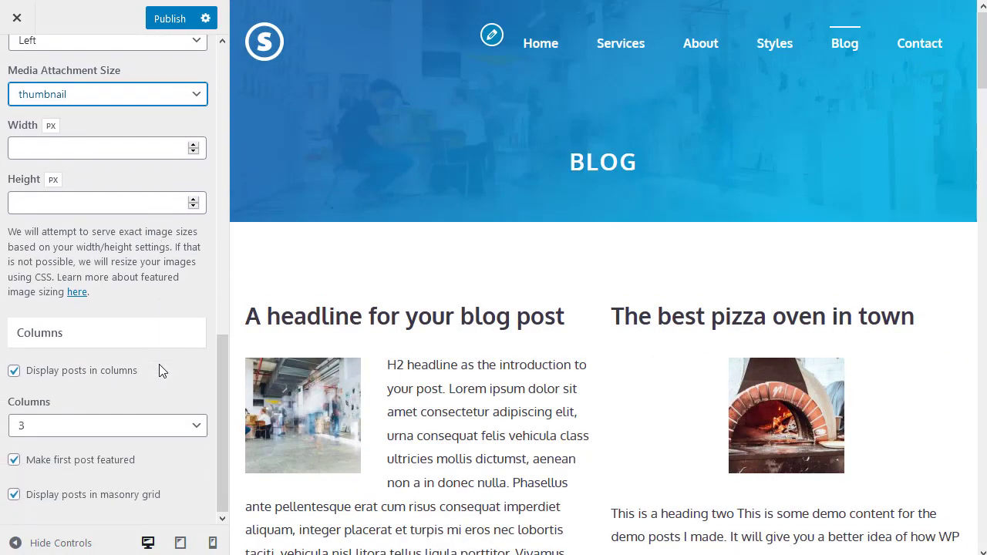
pyautogui.click(13, 373)
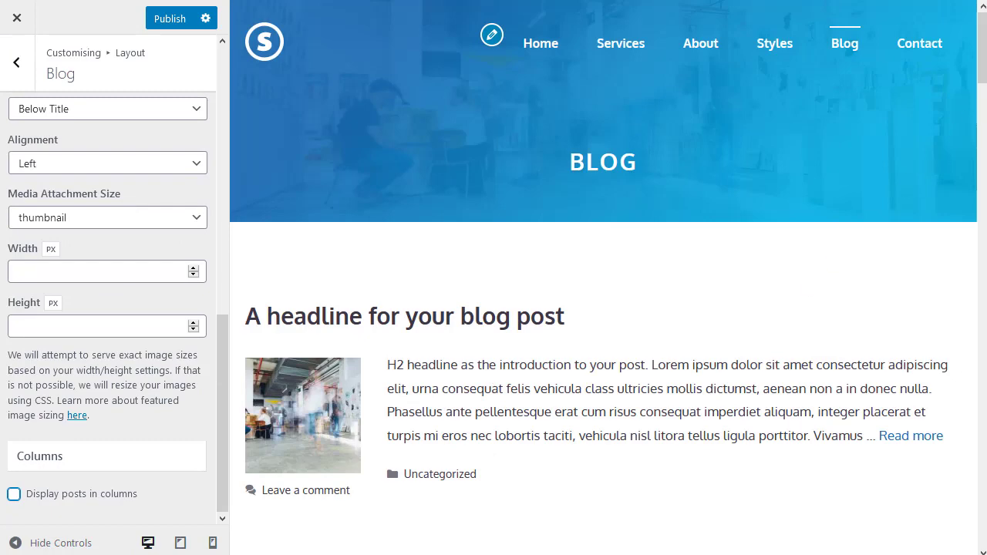
pyautogui.moveTo(983, 55); pyautogui.dragTo(983, 170)
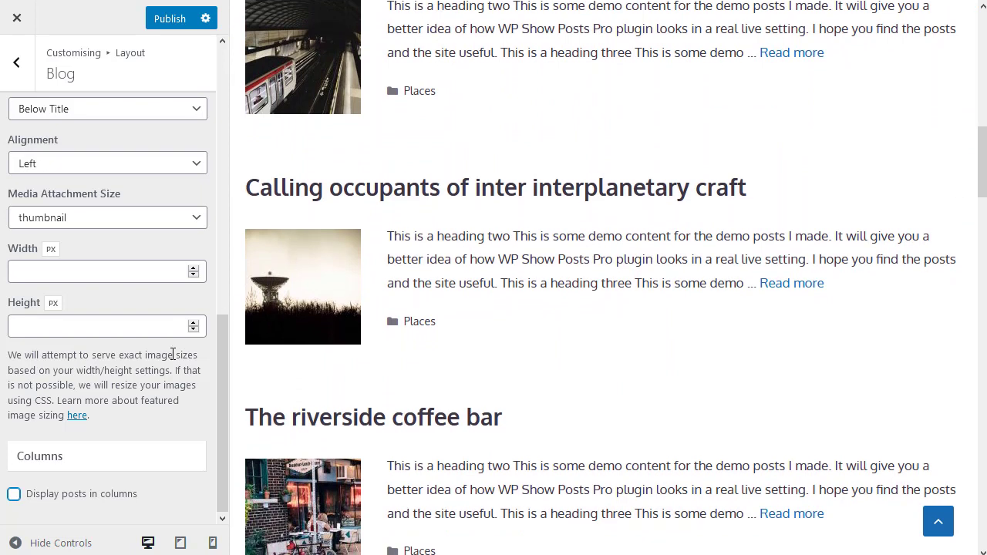
pyautogui.moveTo(219, 387); pyautogui.dragTo(222, 121)
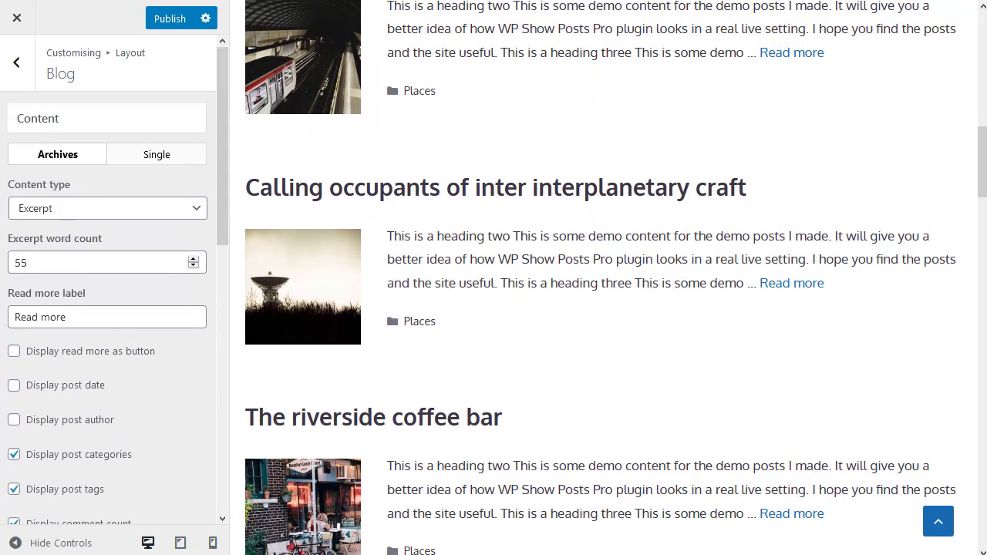